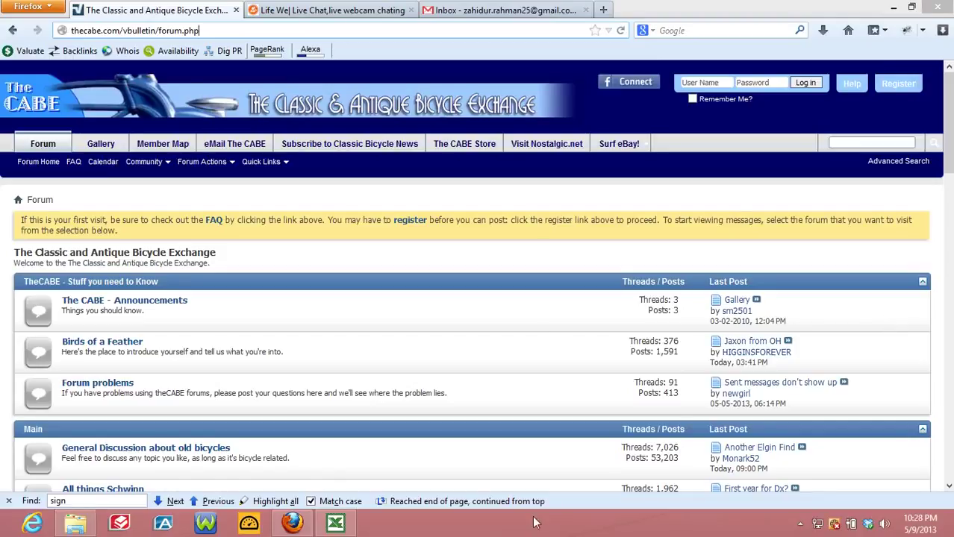
Switch from TheCABE forum in Firefox to the lifewe_report.xls workbook in Excel.
left_click(346, 526)
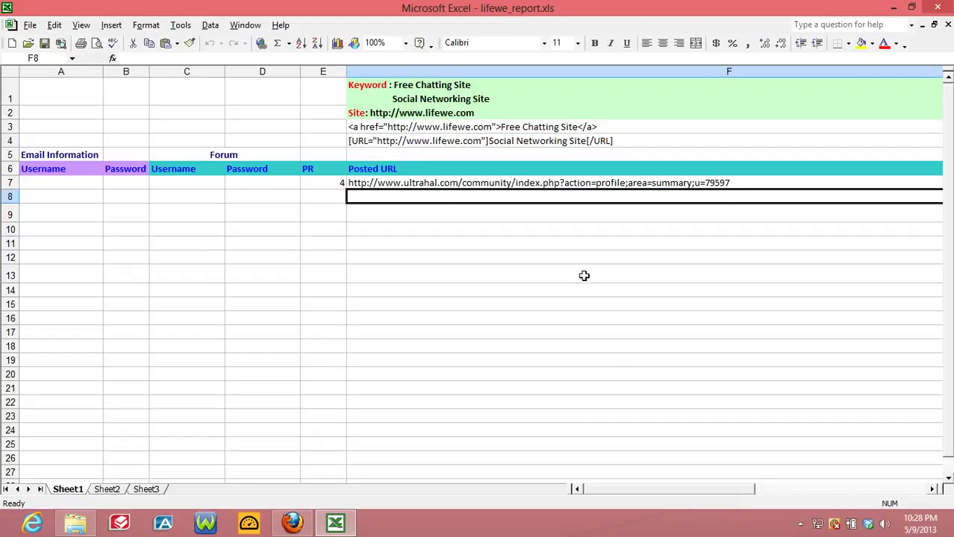
Check the posted URL in F7 and select the keyword Free Chatting Site in F1.
left_click(440, 183)
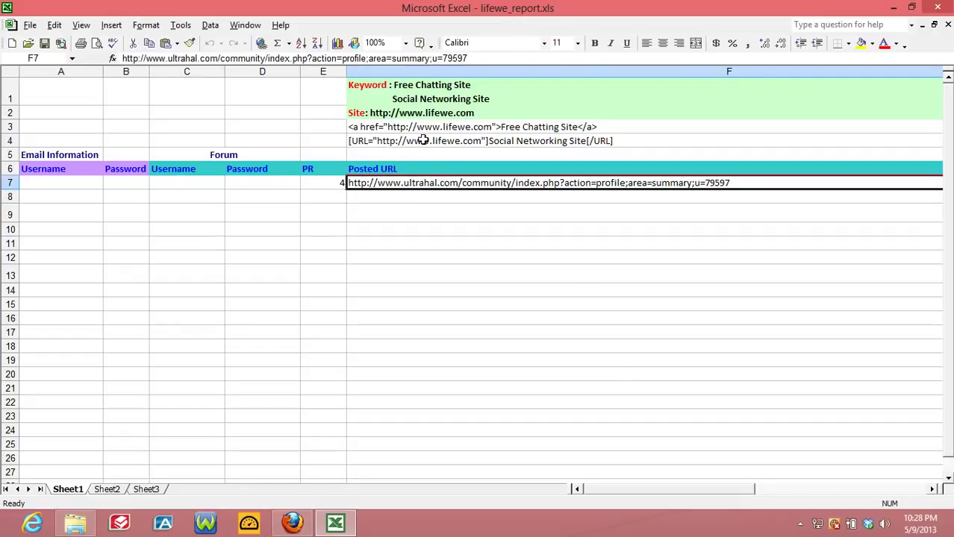
left_click(395, 89)
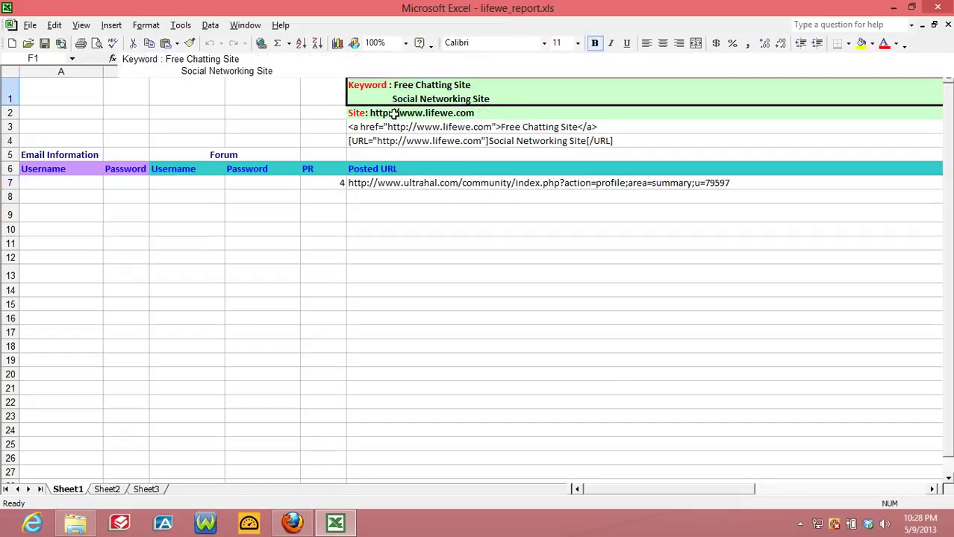
double_click(357, 84)
double_click(172, 85)
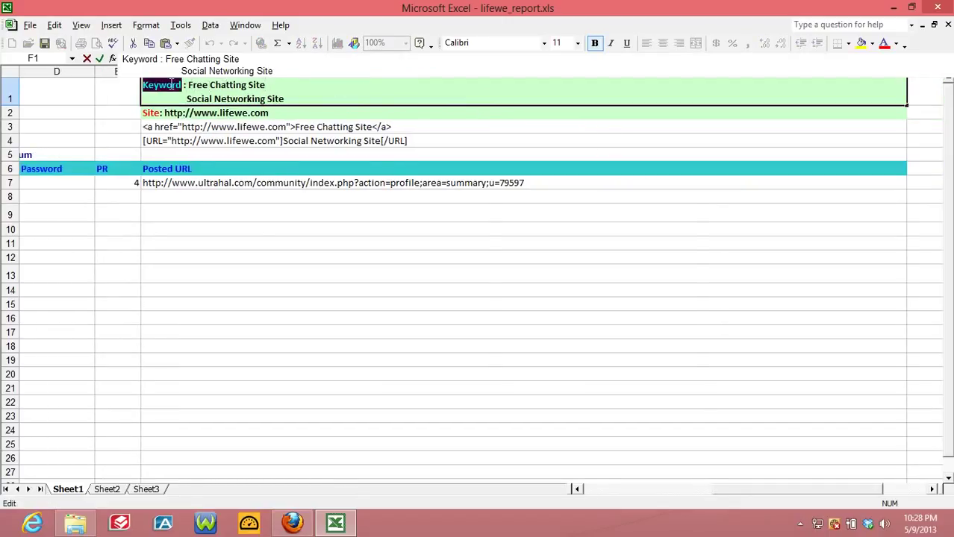
left_click(190, 85)
left_click_drag(190, 86, 278, 88)
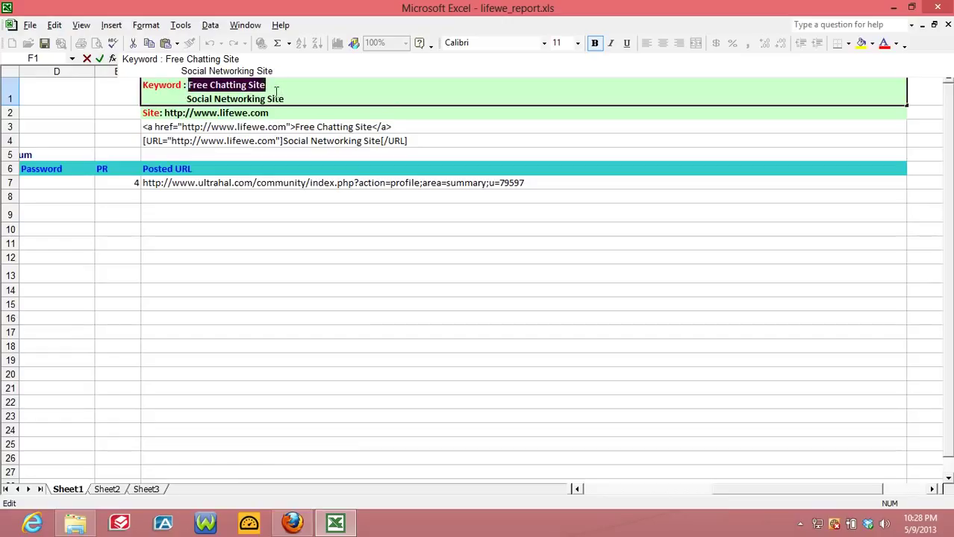
left_click(166, 112)
double_click(164, 112)
left_click_drag(164, 113, 282, 112)
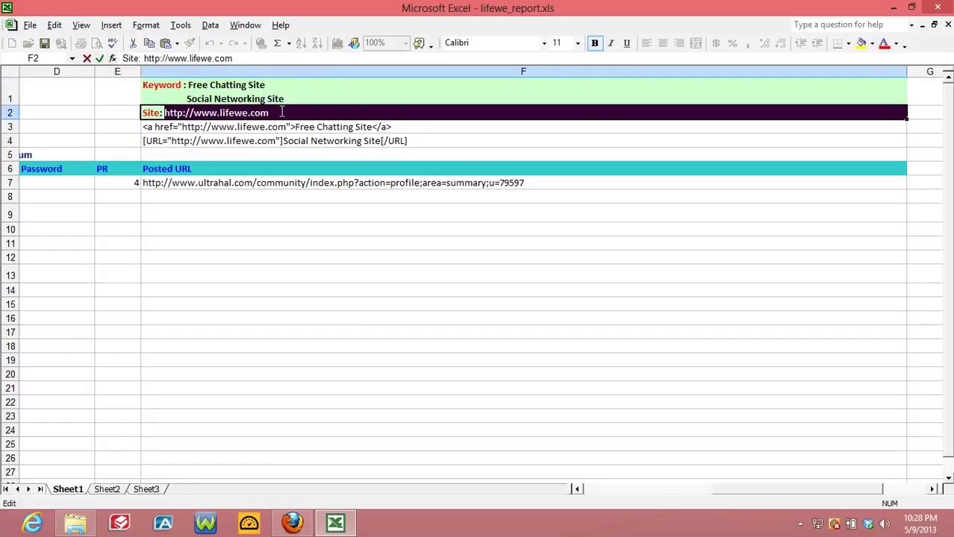
left_click(283, 229)
left_click(578, 489)
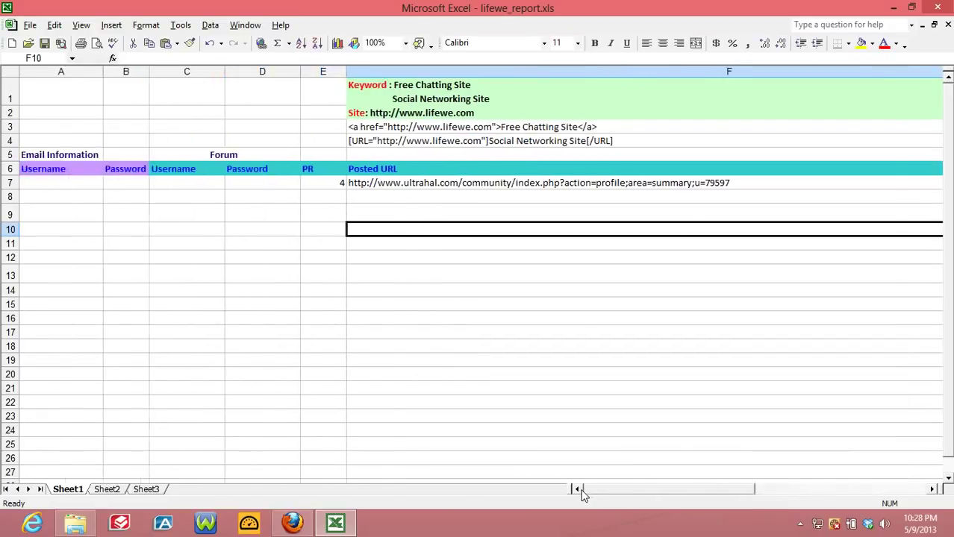
left_click(344, 524)
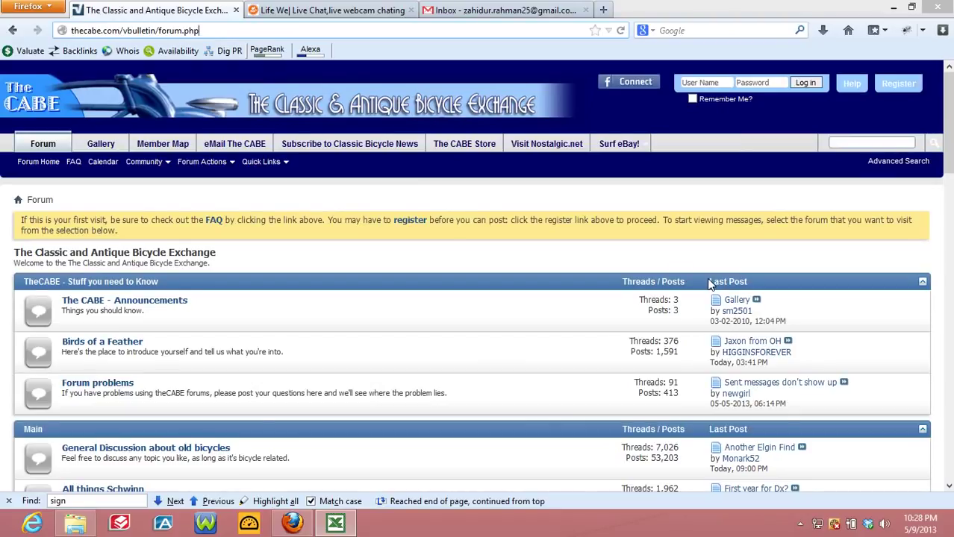
Open TheCABE registration page and enter an available username.
left_click(900, 88)
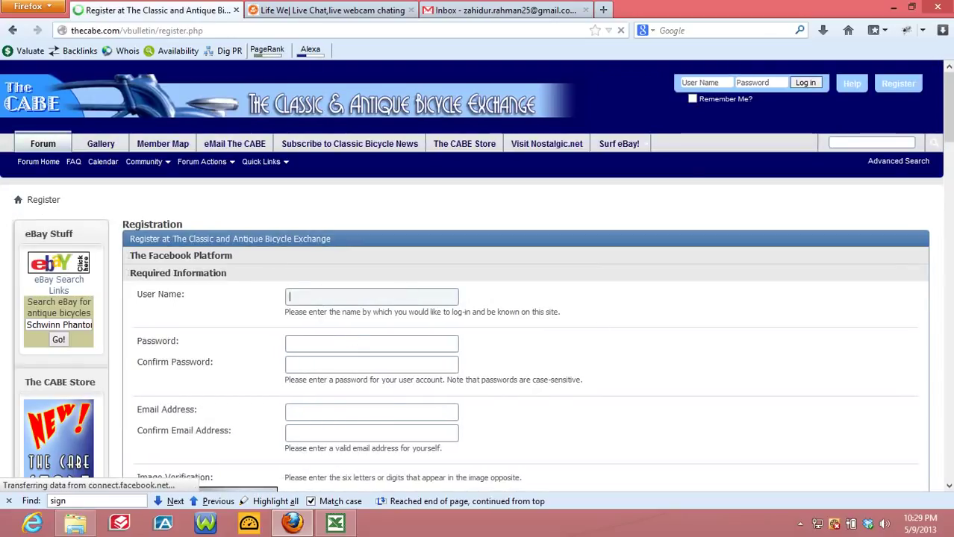
scroll(436, 216, "down", 2)
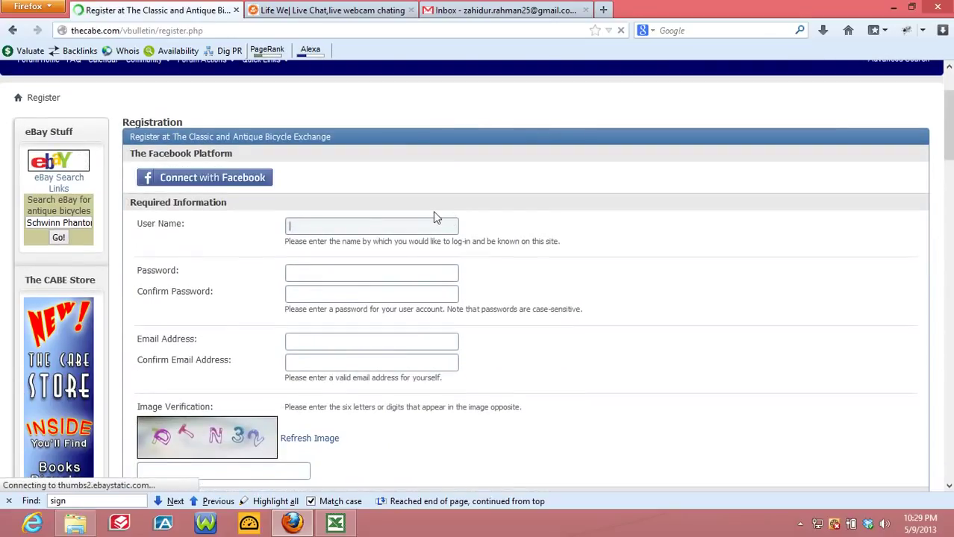
type("zah")
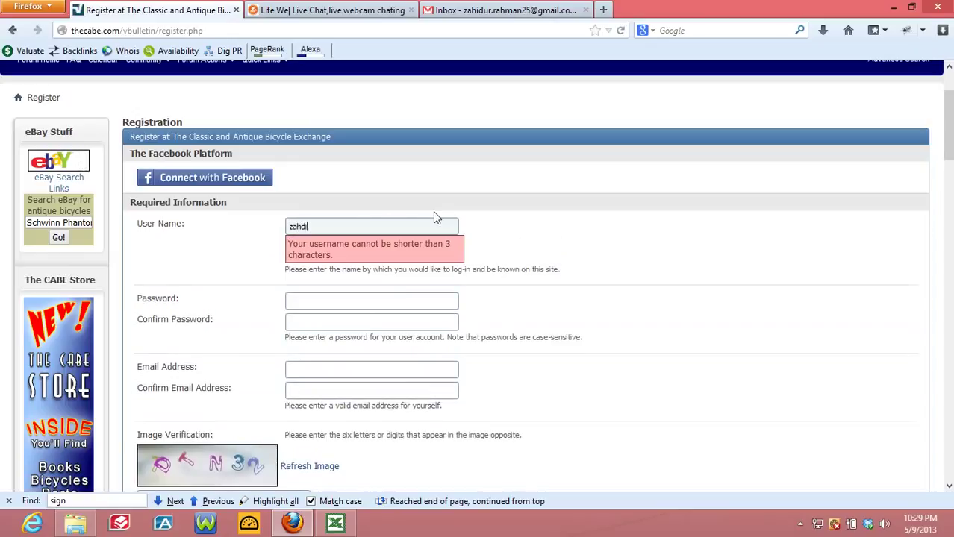
type("idur1")
Enter the account password and repeat it in Confirm Password.
left_click(355, 286)
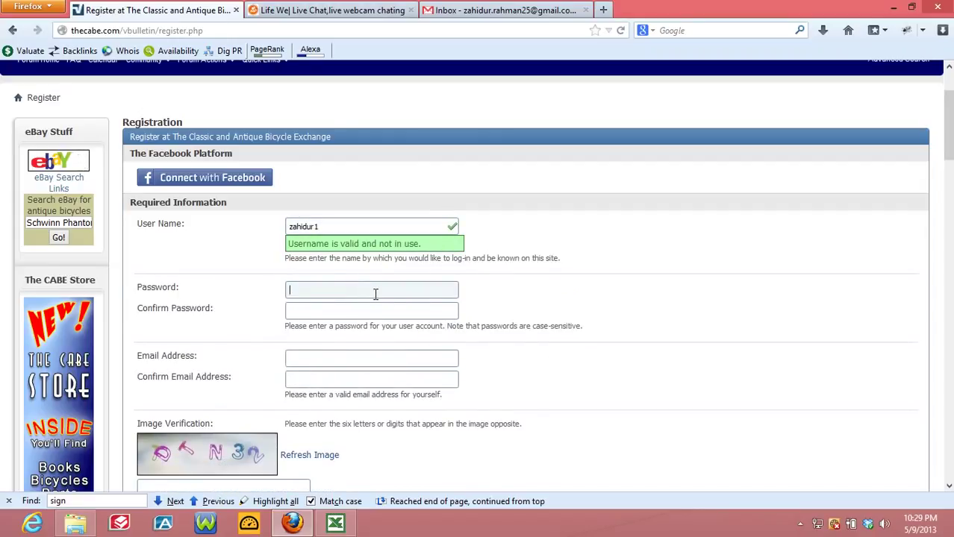
type("•••••")
key("Tab")
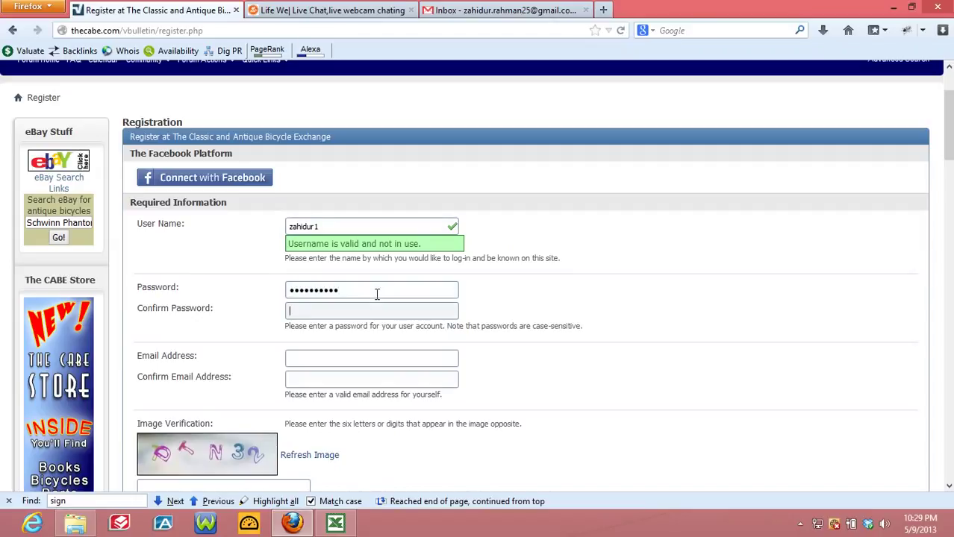
type("••••••••••")
Type the account's Gmail address into Email Address, checking it against the Gmail tab.
left_click(361, 354)
scroll(522, 379, "down", 2)
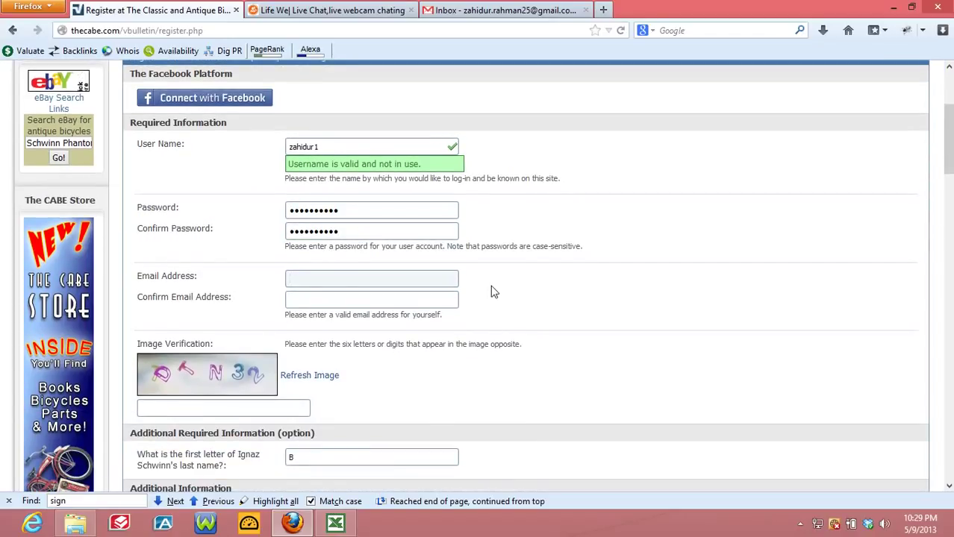
left_click(499, 12)
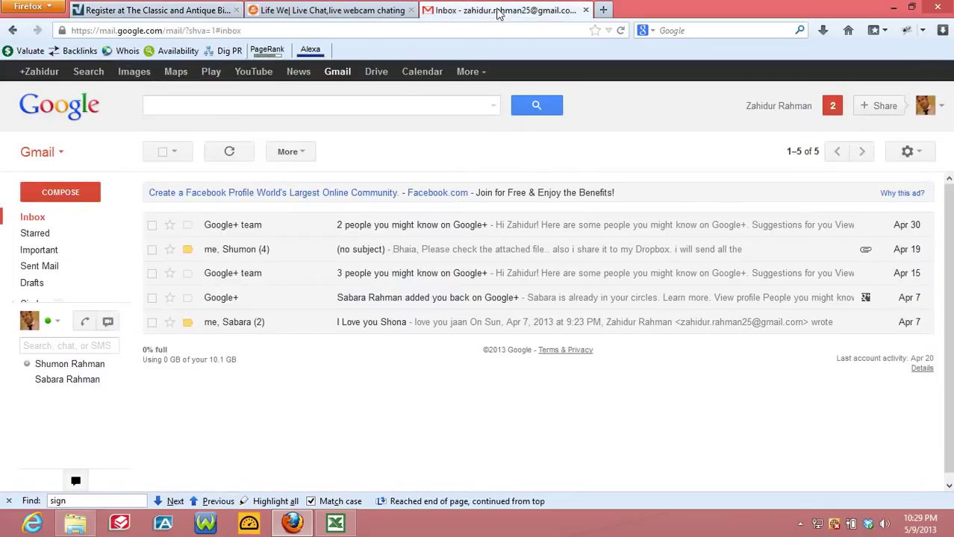
left_click(144, 16)
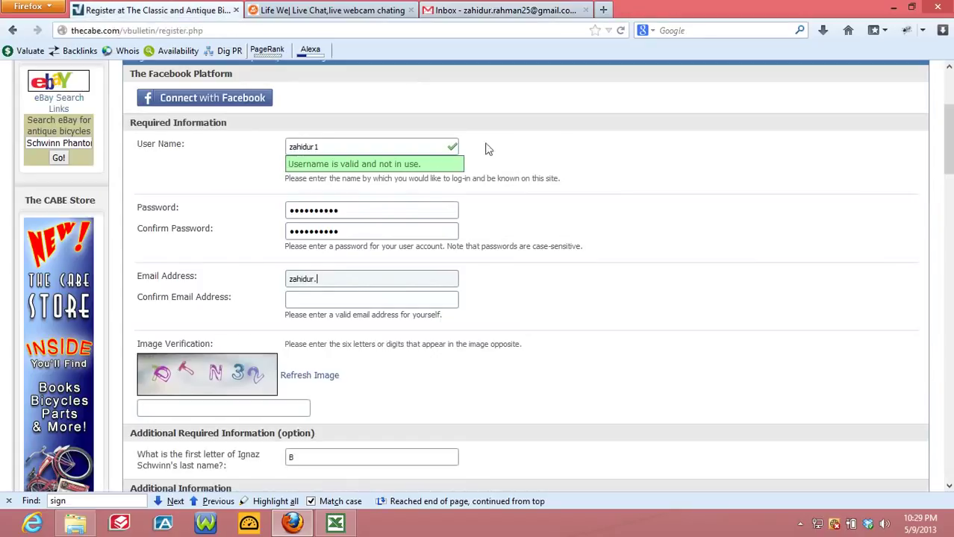
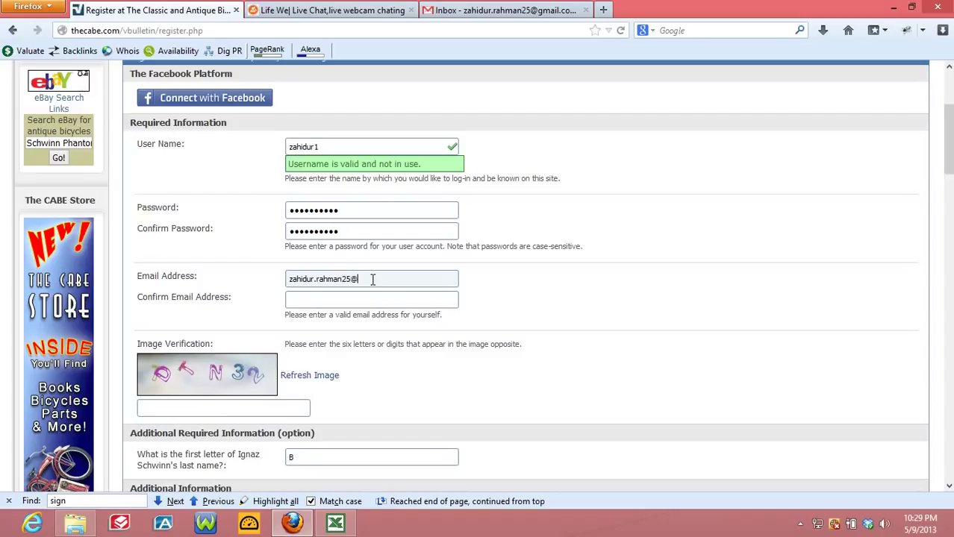
Paste the copied address into Confirm Email Address, then go to the image verification field.
left_click_drag(394, 278, 289, 279)
key("ctrl+c")
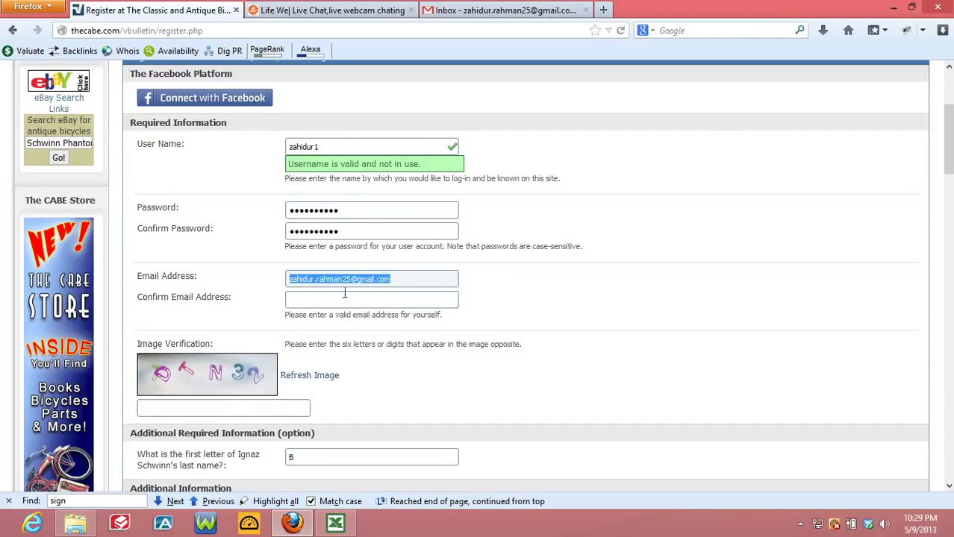
left_click(361, 301)
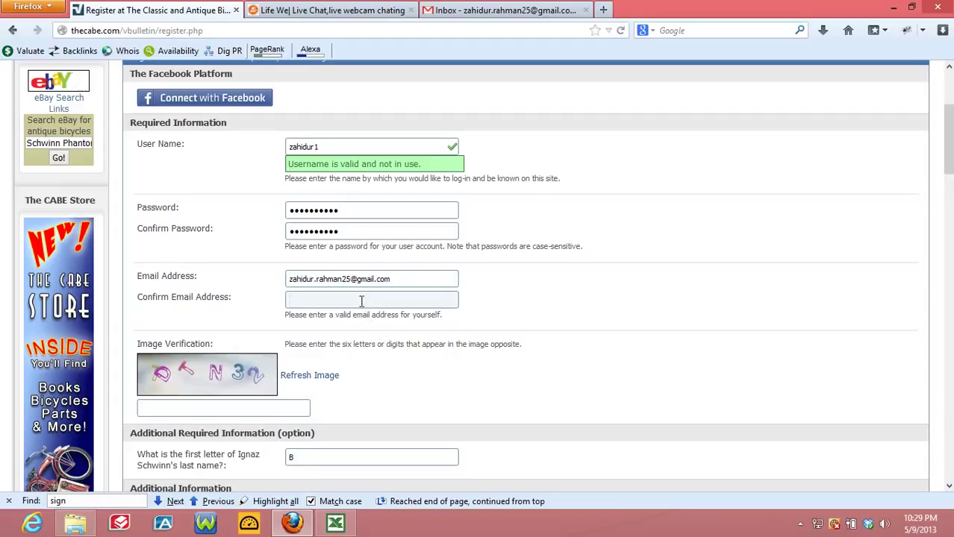
key("ctrl+v")
left_click(381, 279)
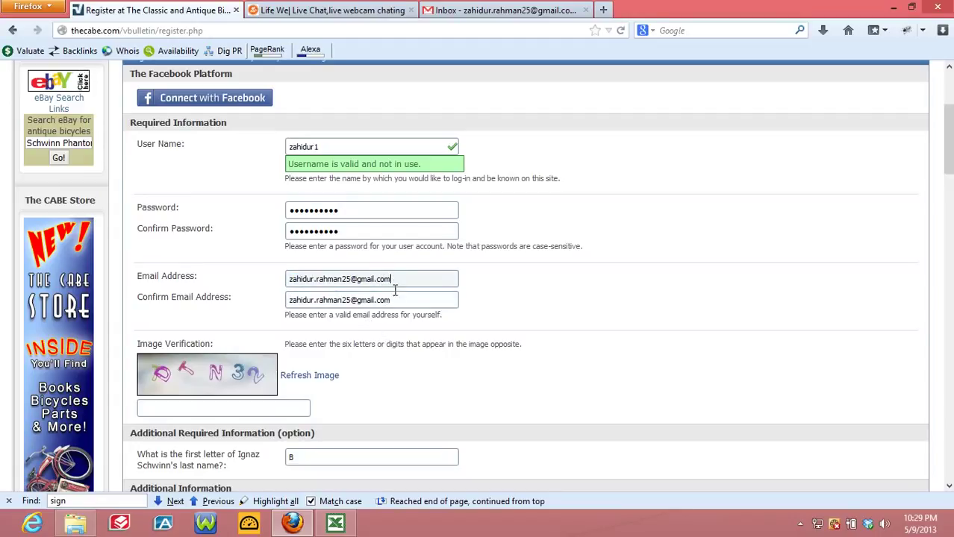
scroll(395, 284, "down", 2)
left_click_drag(301, 203, 314, 226)
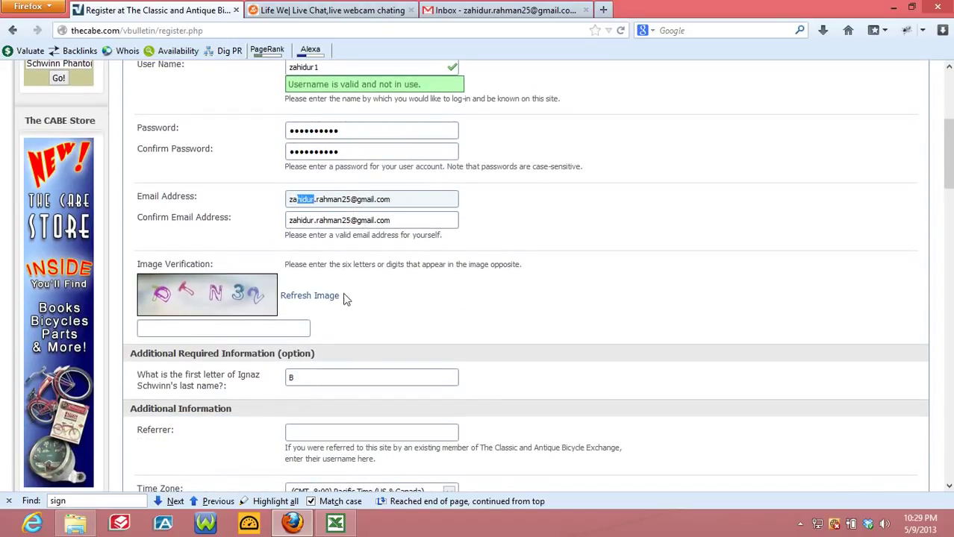
scroll(351, 296, "down", 2)
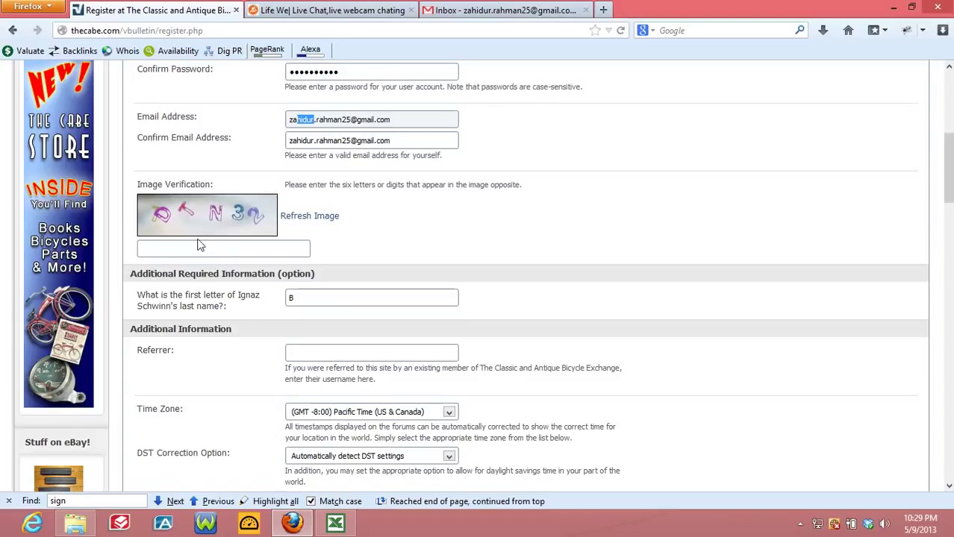
left_click(230, 250)
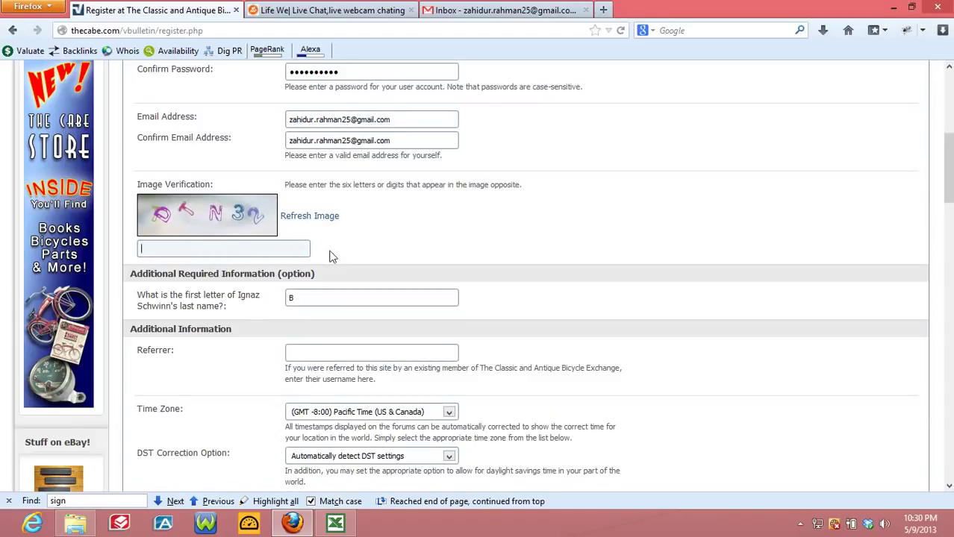
Enter the image verification code and change the Ignaz Schwinn answer to s.
type("tdtn32")
triple_click(147, 298)
left_click_drag(147, 294, 193, 300)
left_click(169, 296)
left_click(223, 309)
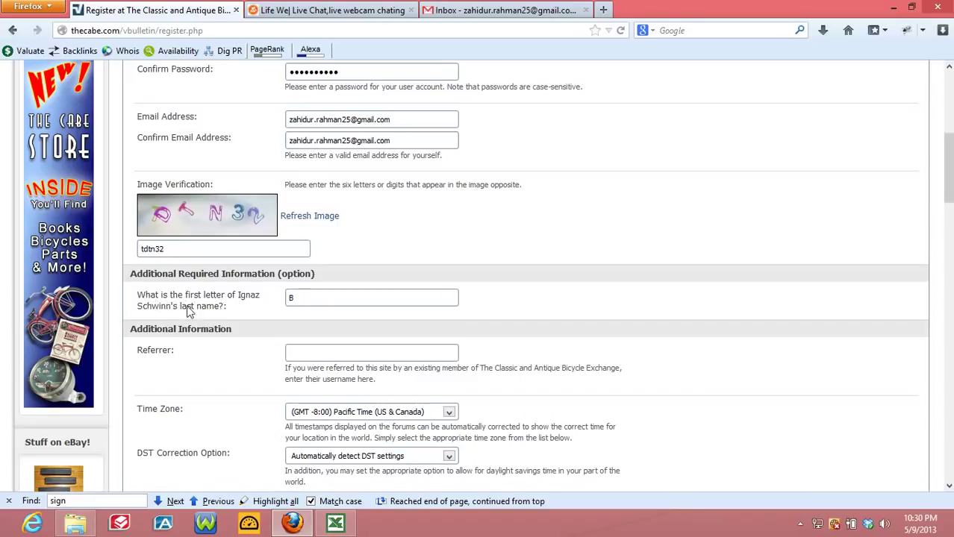
double_click(297, 299)
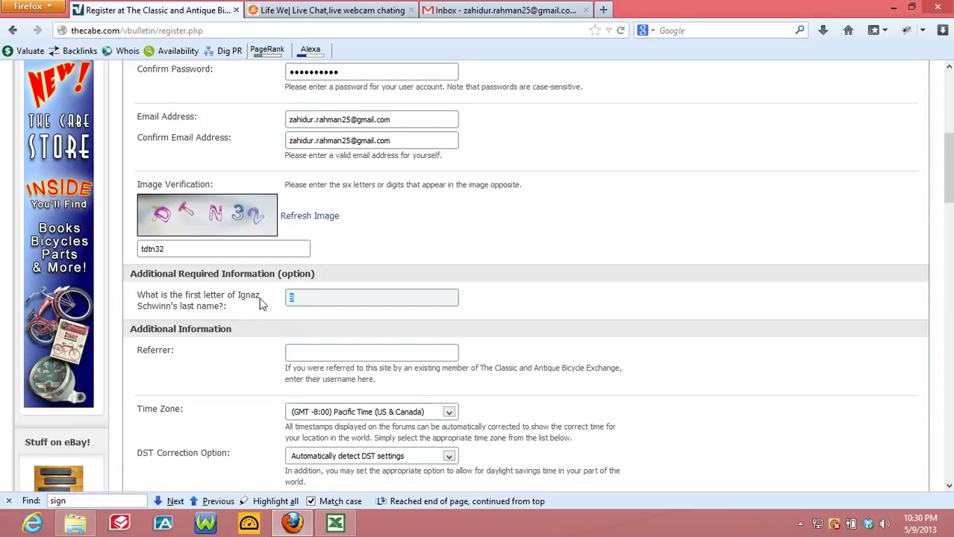
left_click(317, 315)
left_click_drag(138, 306, 166, 307)
left_click(200, 310)
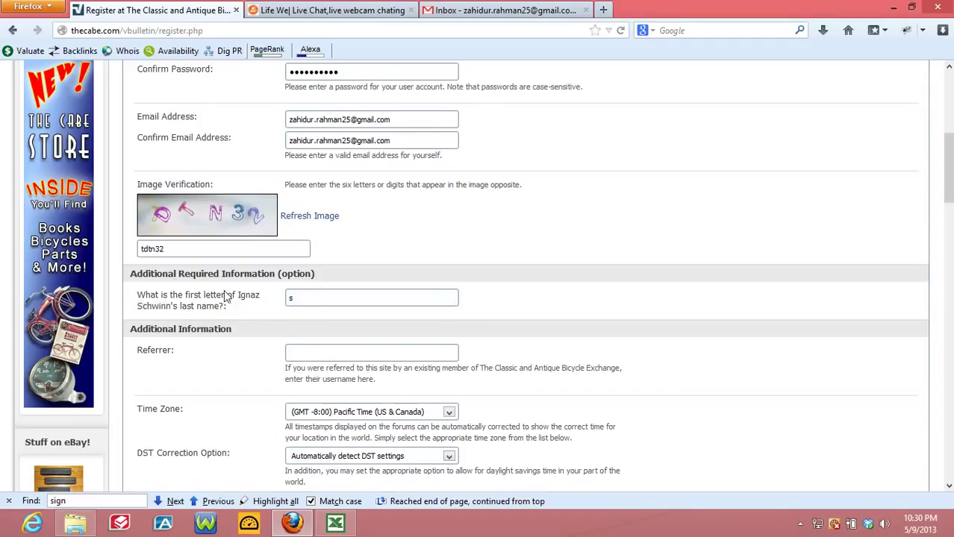
left_click_drag(237, 296, 244, 301)
left_click(155, 321)
left_click(298, 296)
type("s")
Agree to the forum rules and submit the completed registration.
left_click(345, 356)
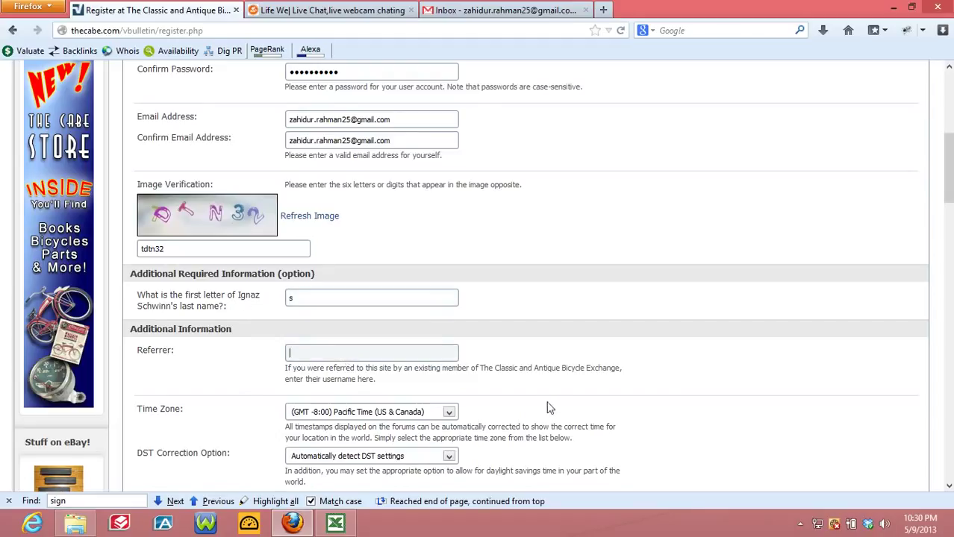
scroll(560, 409, "down", 2)
scroll(234, 332, "down", 5)
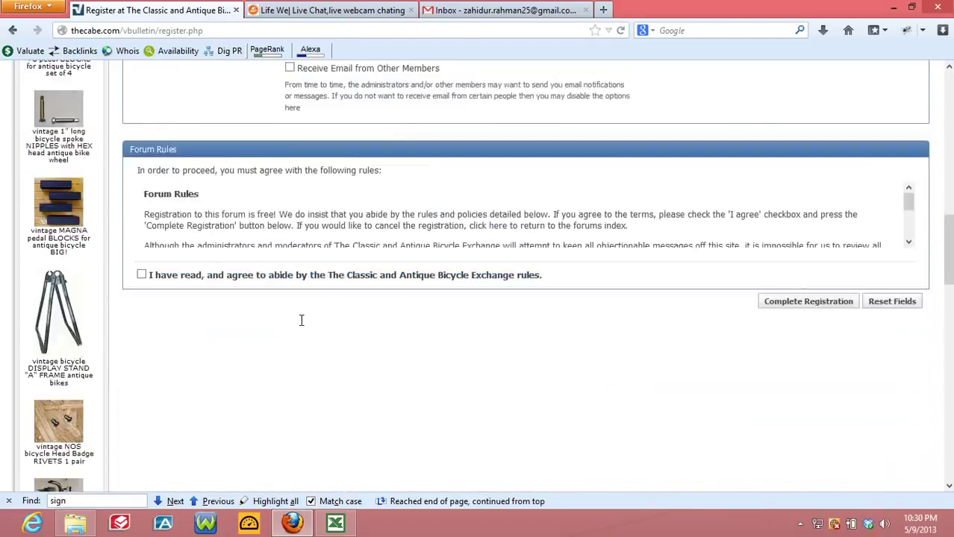
left_click(141, 177)
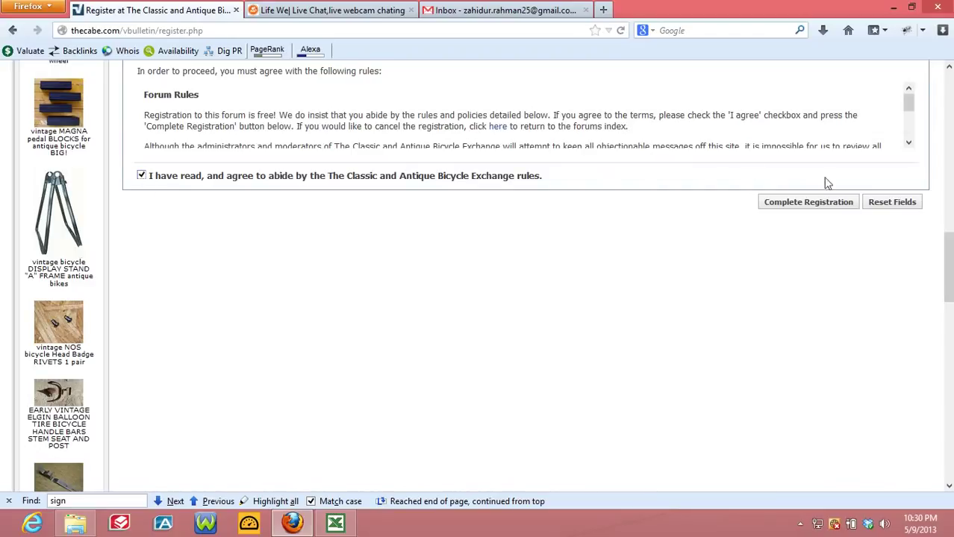
scroll(834, 362, "up", 2)
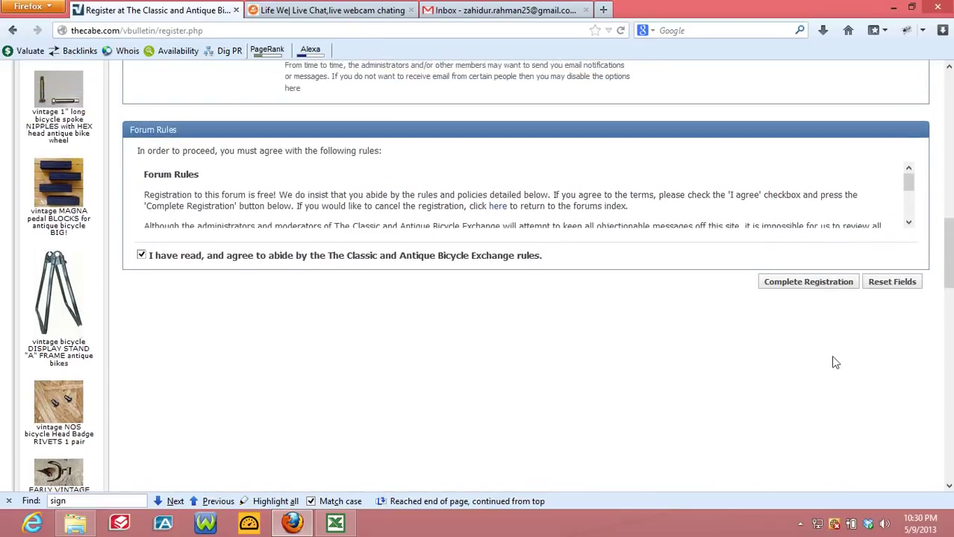
left_click(804, 288)
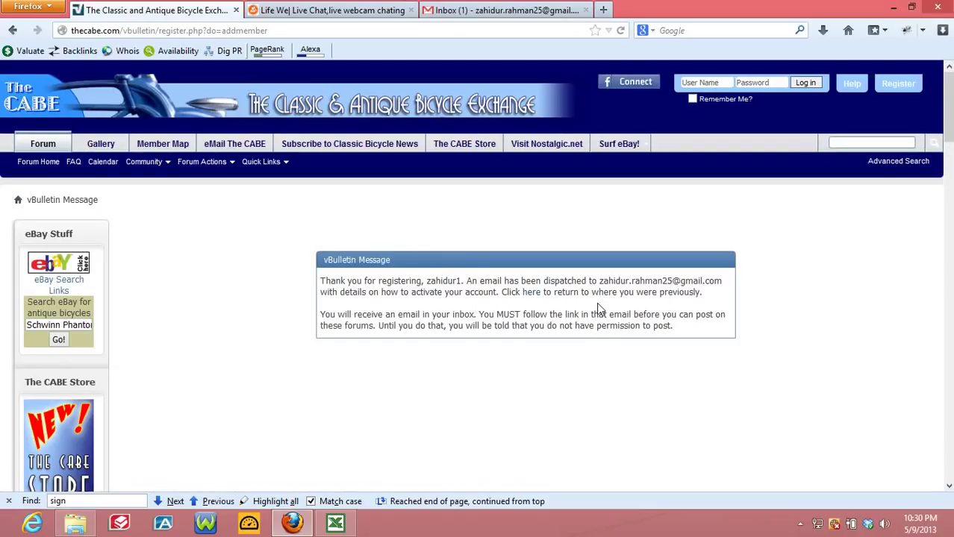
Switch to the Gmail inbox tab to find the activation email.
left_click(471, 9)
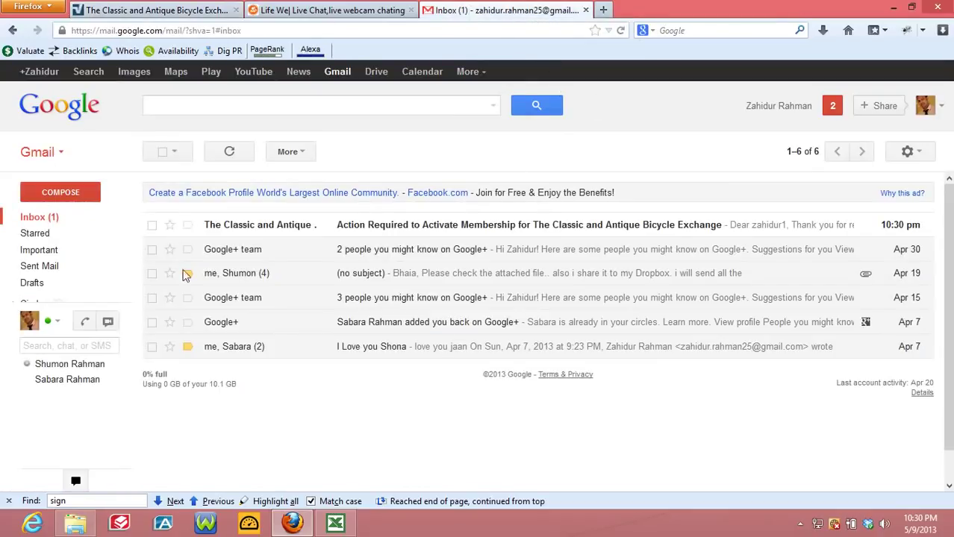
Open the 'Action Required to Activate Membership' email and follow its activation link in a new tab.
left_click(422, 227)
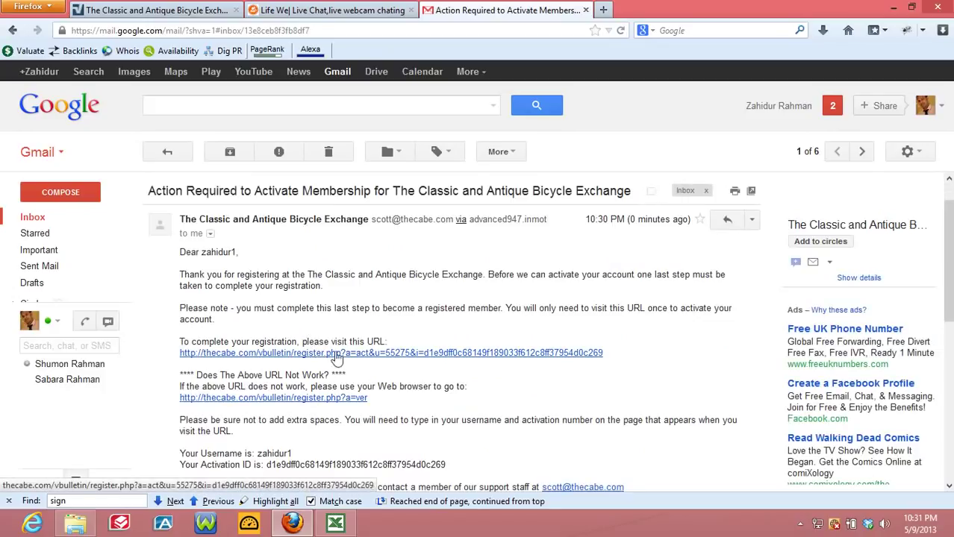
left_click(312, 360)
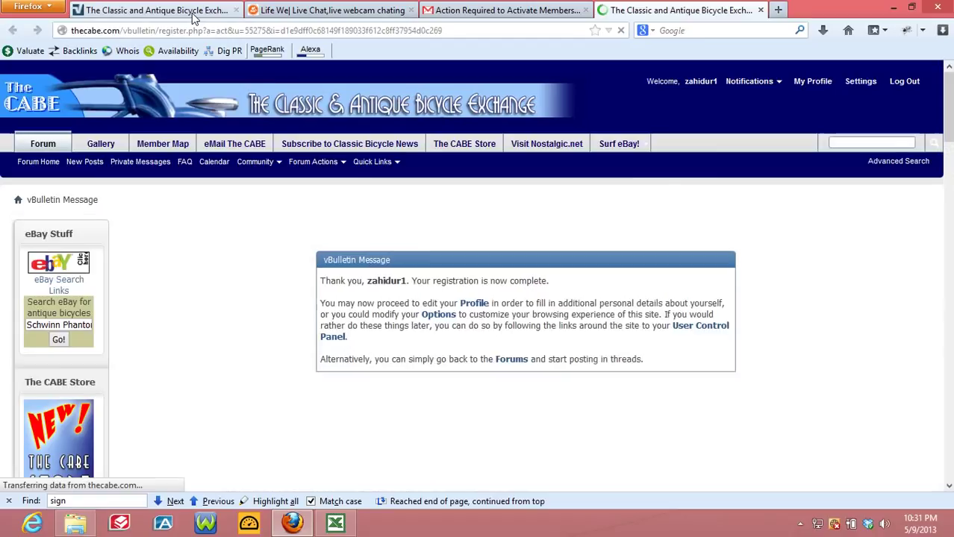
From the activated registration page, go to User Control Panel > Edit Profile.
left_click(193, 10)
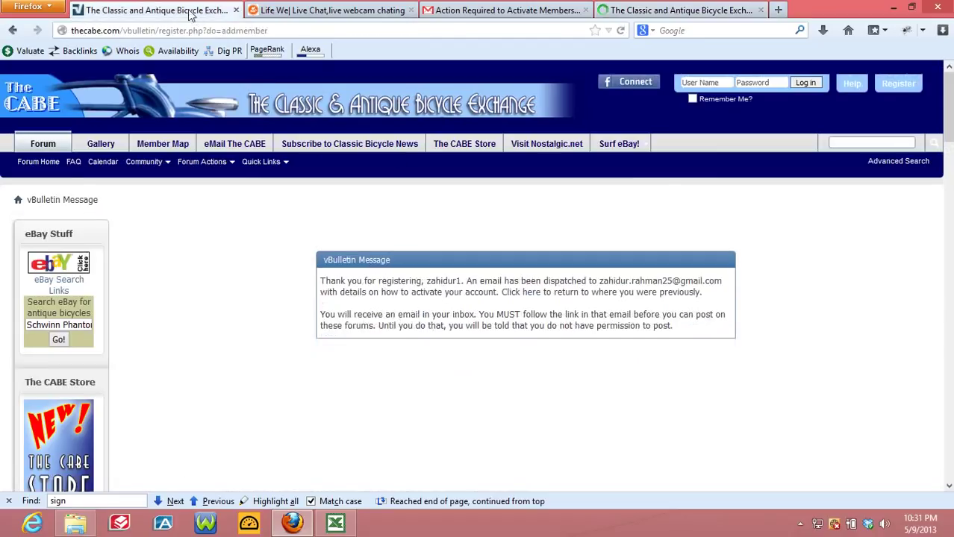
left_click(664, 11)
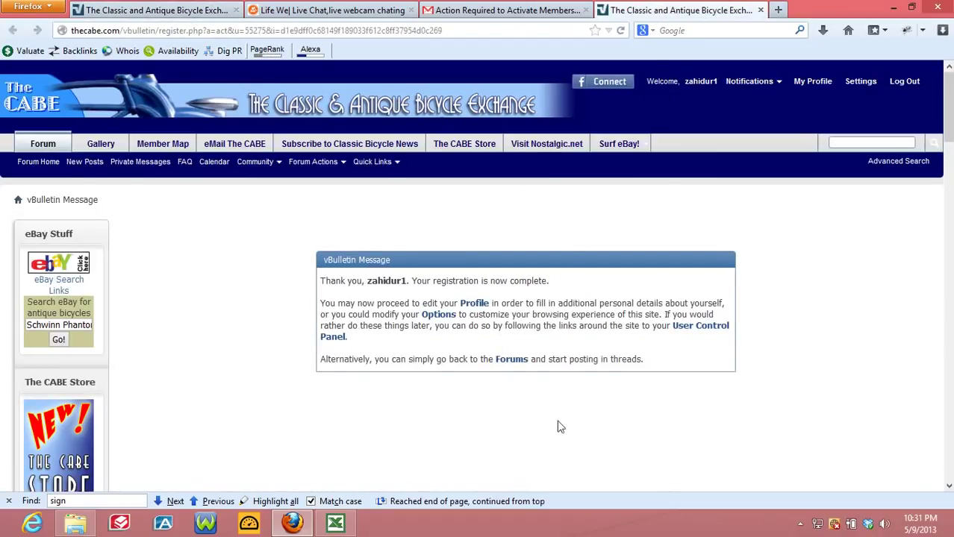
left_click(706, 334)
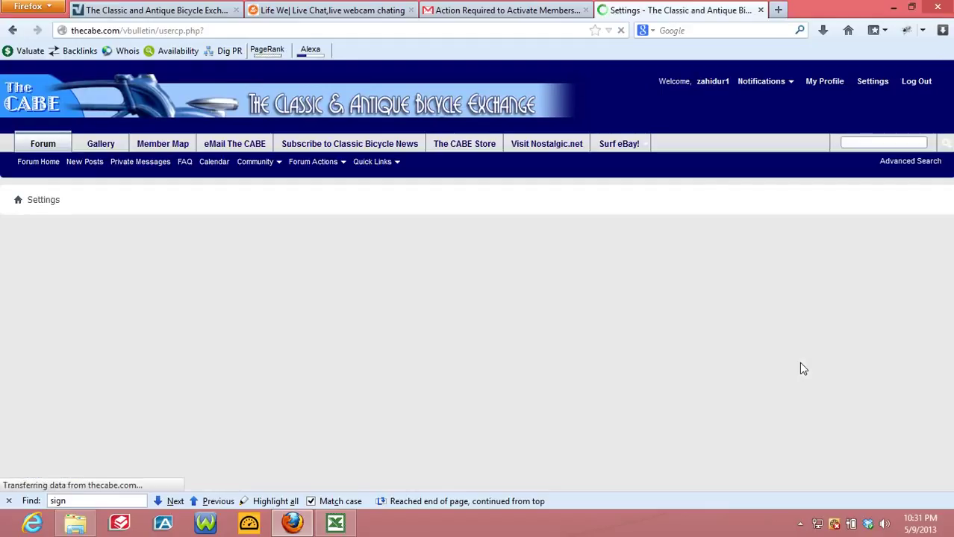
scroll(803, 369, "down", 2)
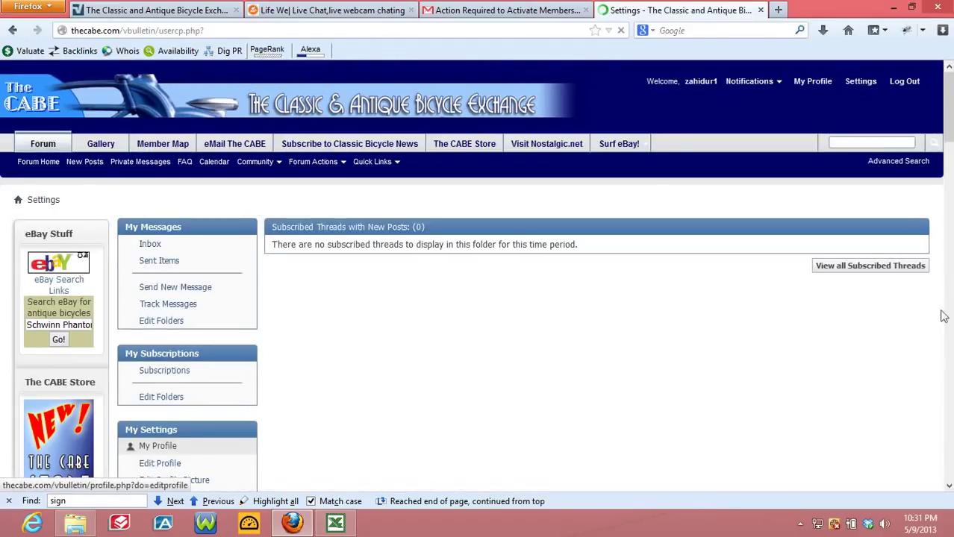
scroll(345, 284, "down", 5)
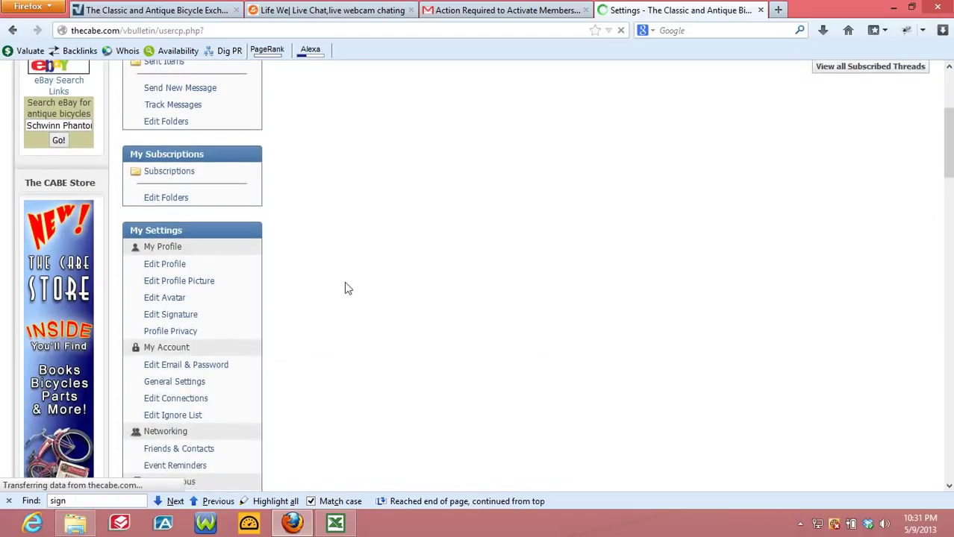
left_click(171, 267)
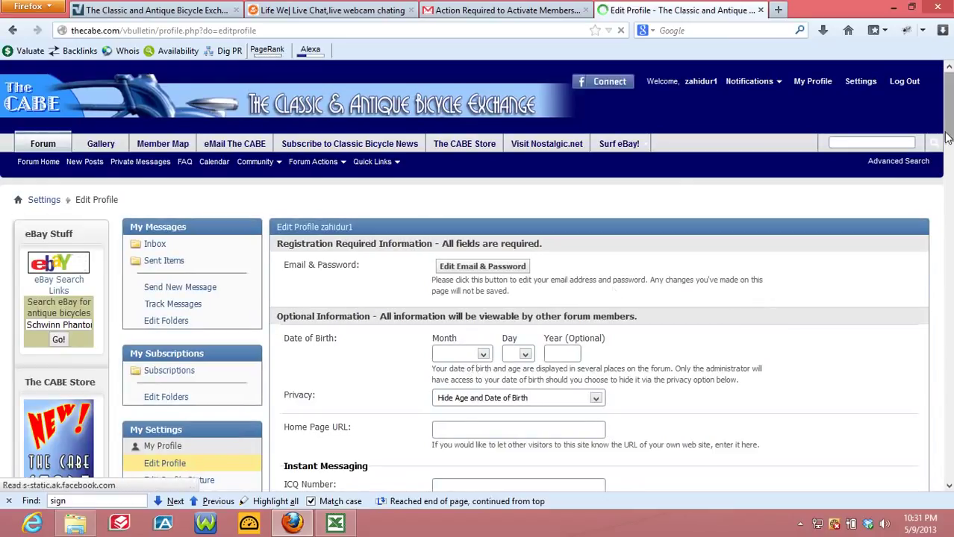
left_click_drag(950, 128, 949, 161)
left_click(482, 216)
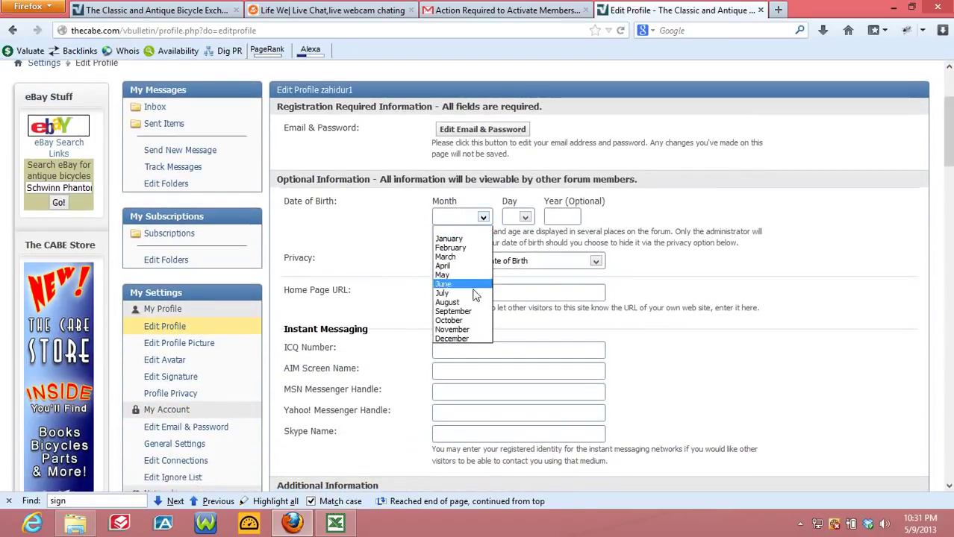
left_click(448, 302)
left_click(522, 217)
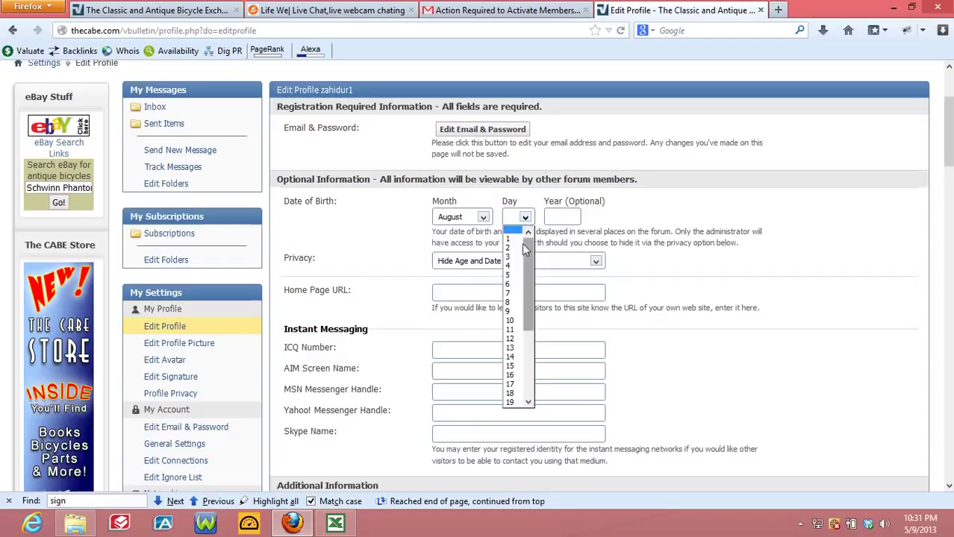
left_click(510, 329)
left_click(574, 216)
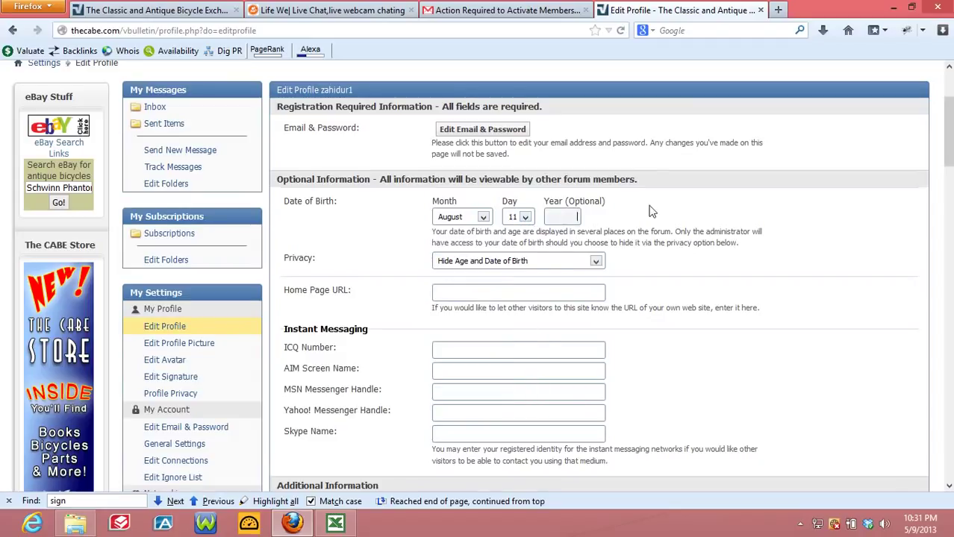
type("198")
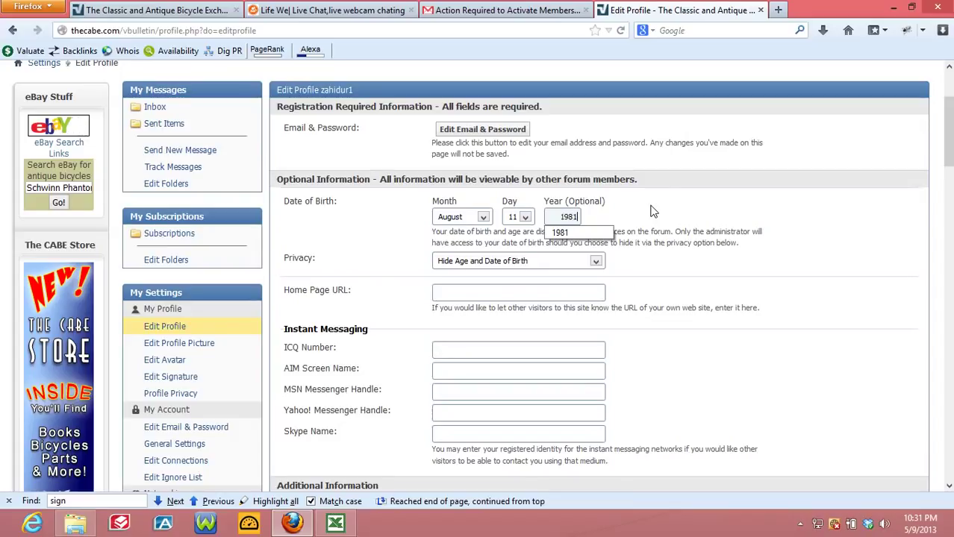
type("1")
left_click(652, 211)
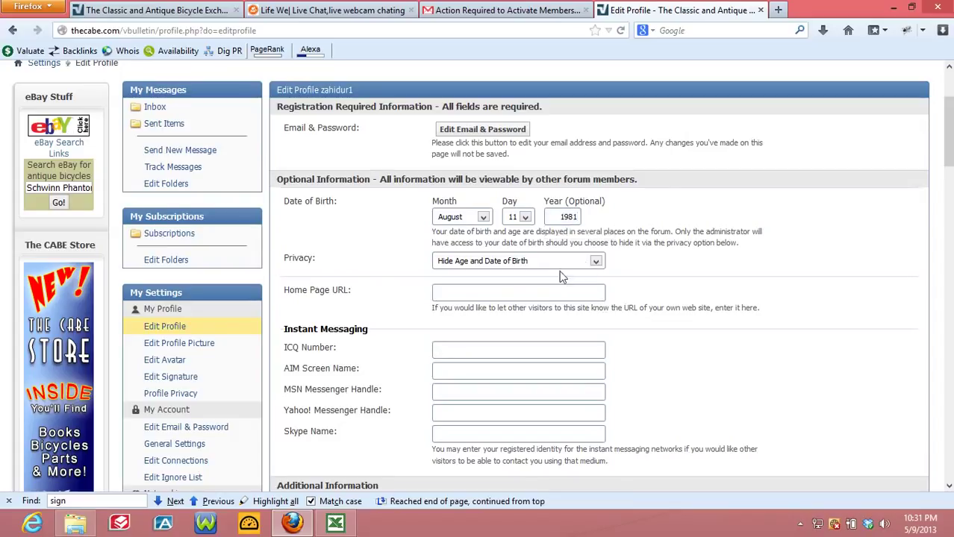
left_click(553, 293)
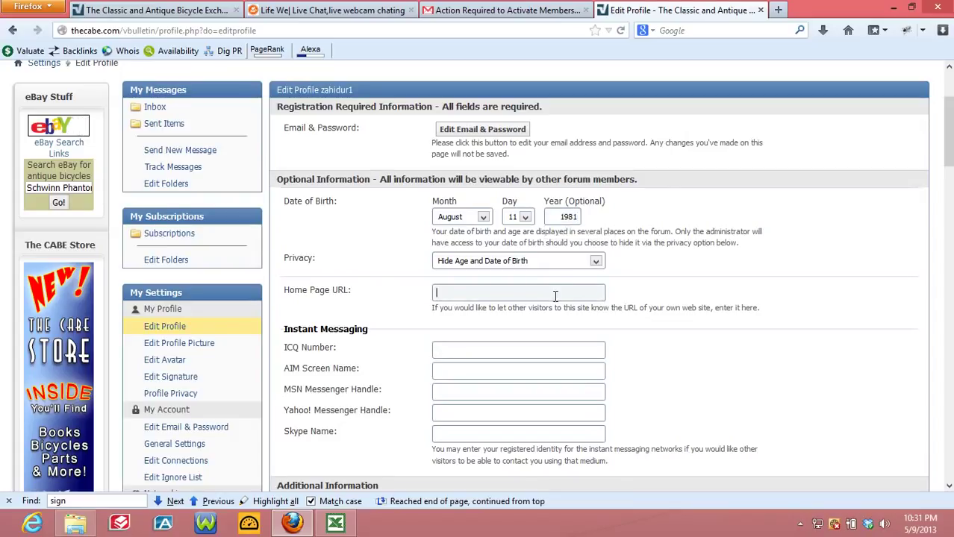
left_click(461, 292)
left_click(464, 292)
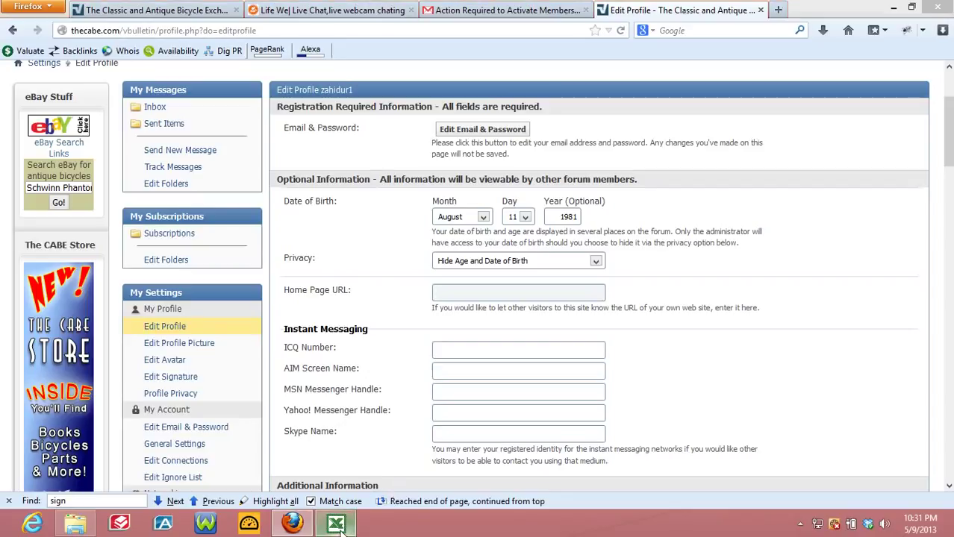
left_click(336, 524)
left_click(407, 112)
key("F2")
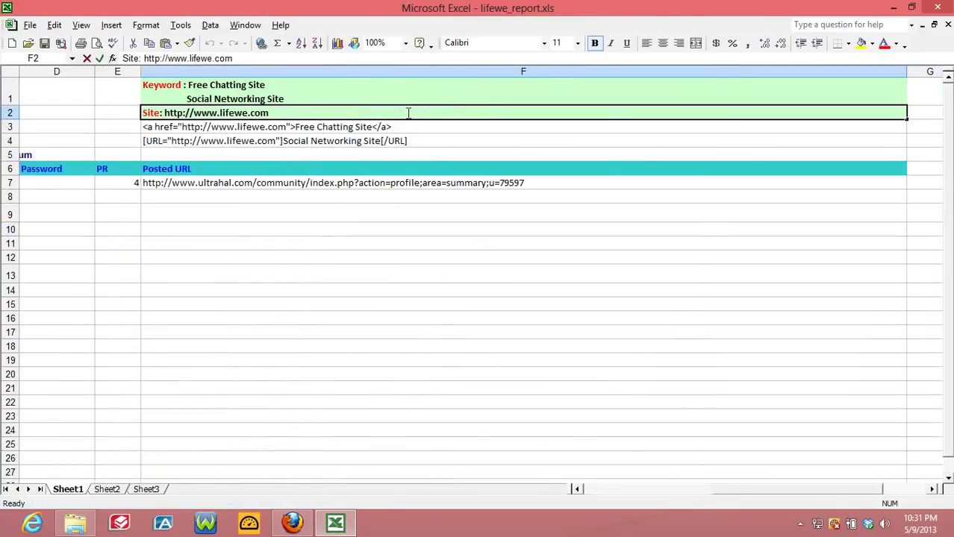
left_click_drag(285, 110, 167, 112)
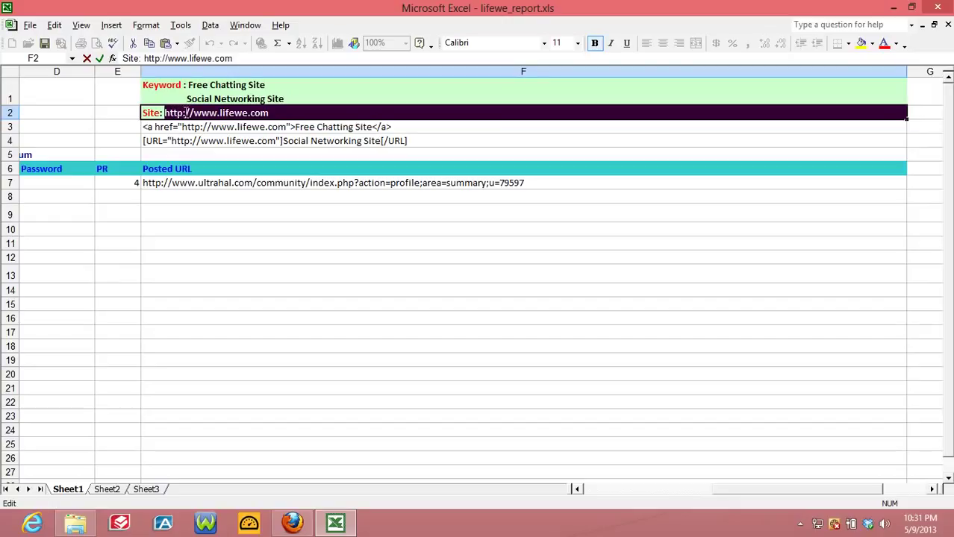
key("alt+Tab")
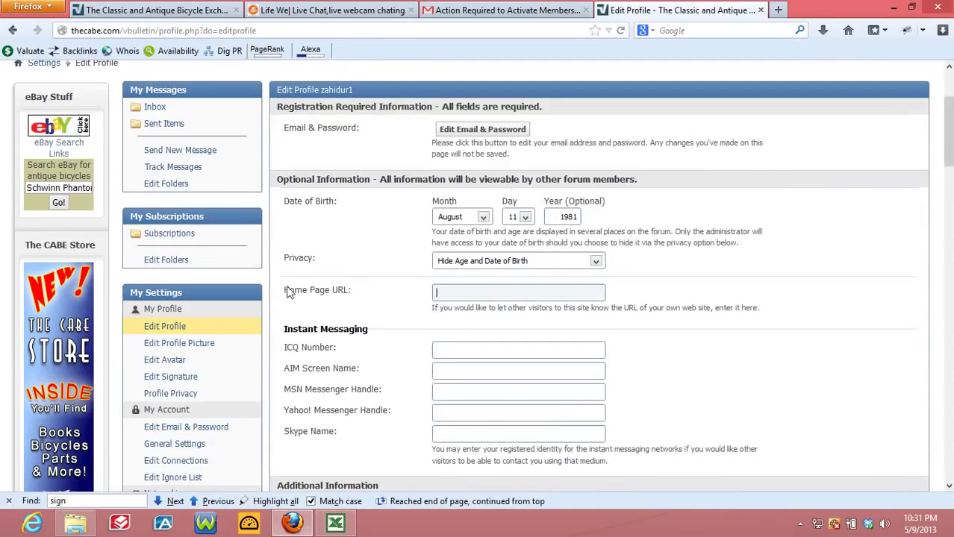
left_click(468, 291)
type("http://www.lifewe.com")
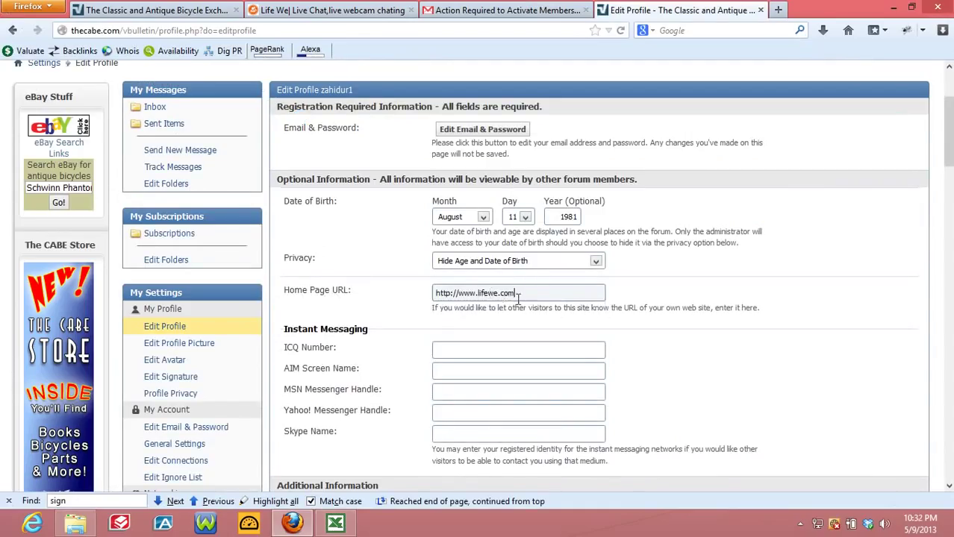
key("Tab")
scroll(648, 347, "down", 5)
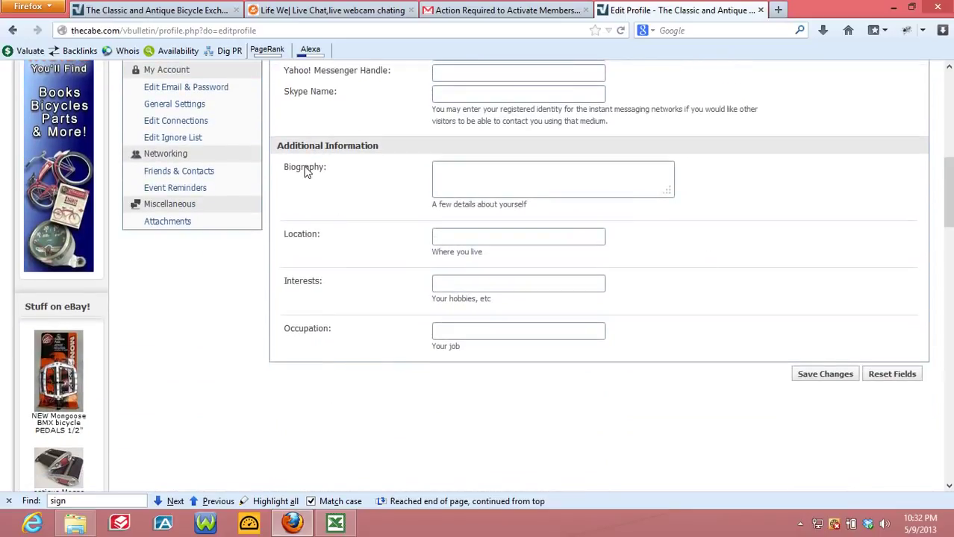
Enter the biography 'i am very simple person.', save the profile, and go to Edit Profile Picture.
left_click(580, 190)
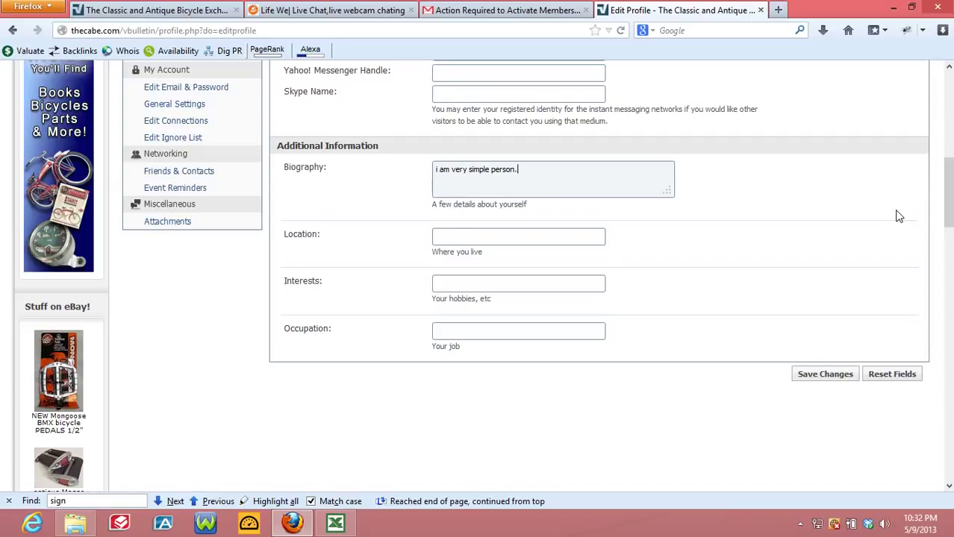
left_click(827, 380)
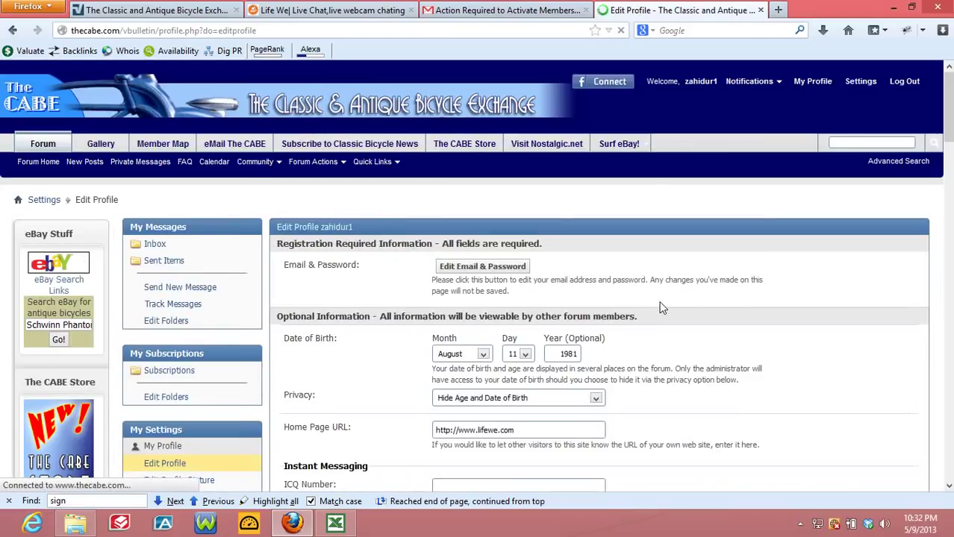
scroll(923, 284, "down", 3)
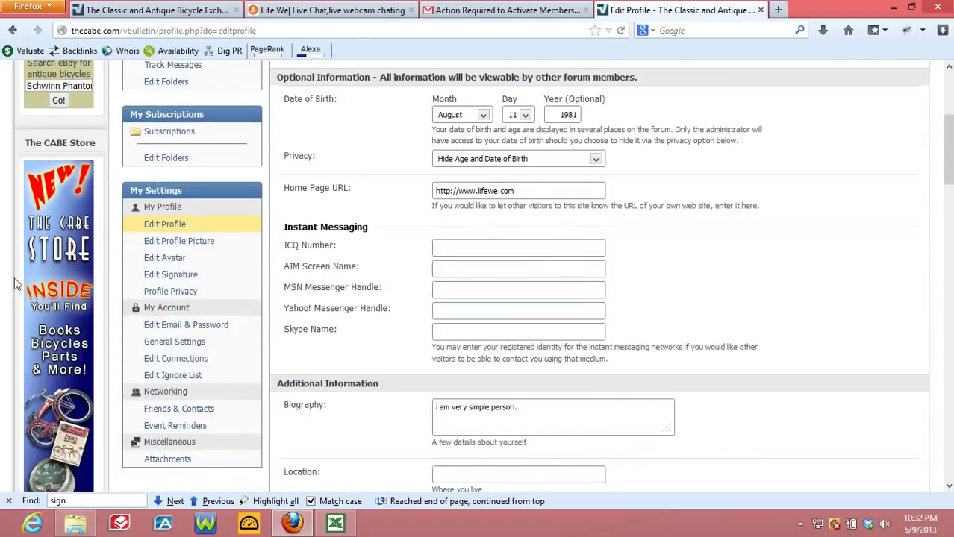
left_click(195, 247)
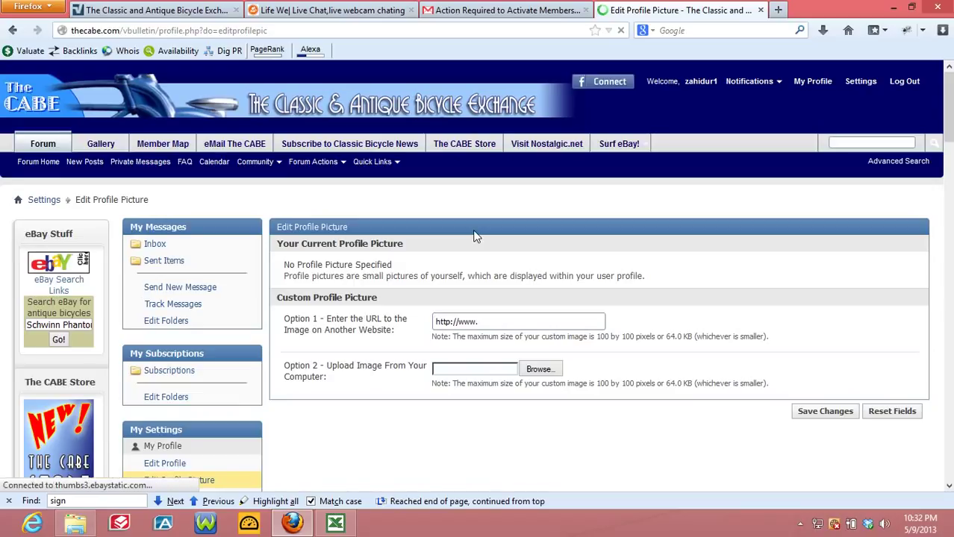
Upload index 2.jpg as the profile picture, save it, and go to Edit Signature.
left_click(539, 369)
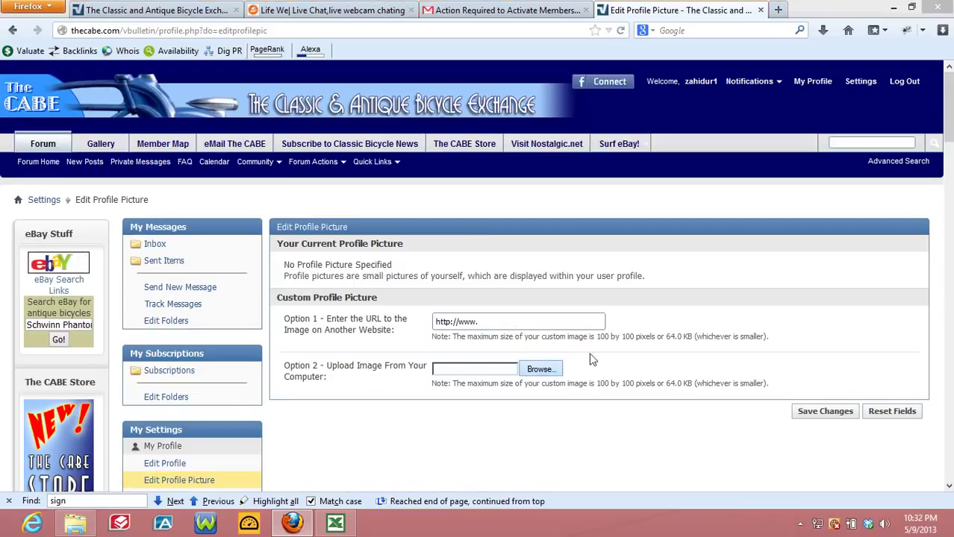
left_click_drag(481, 225, 478, 307)
left_click_drag(844, 213, 857, 303)
left_click(788, 328)
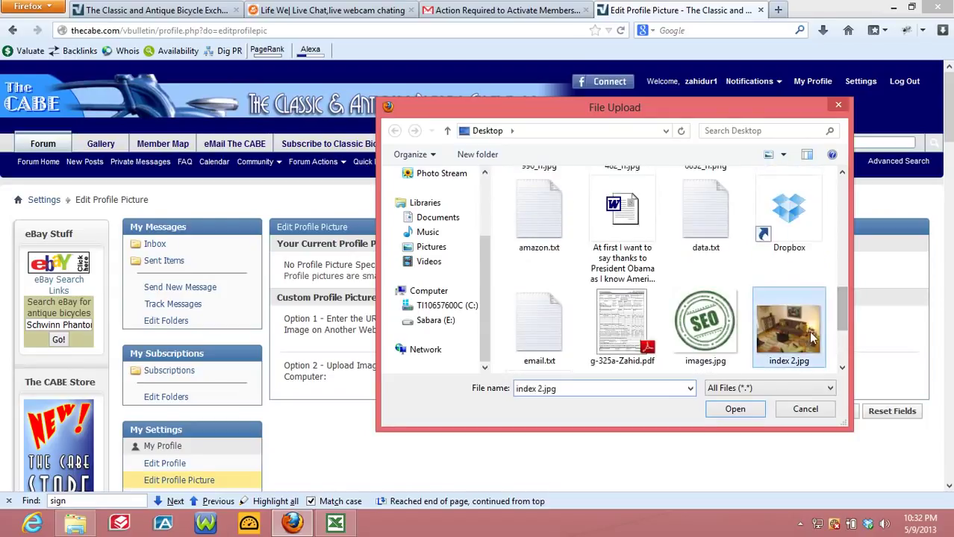
double_click(789, 328)
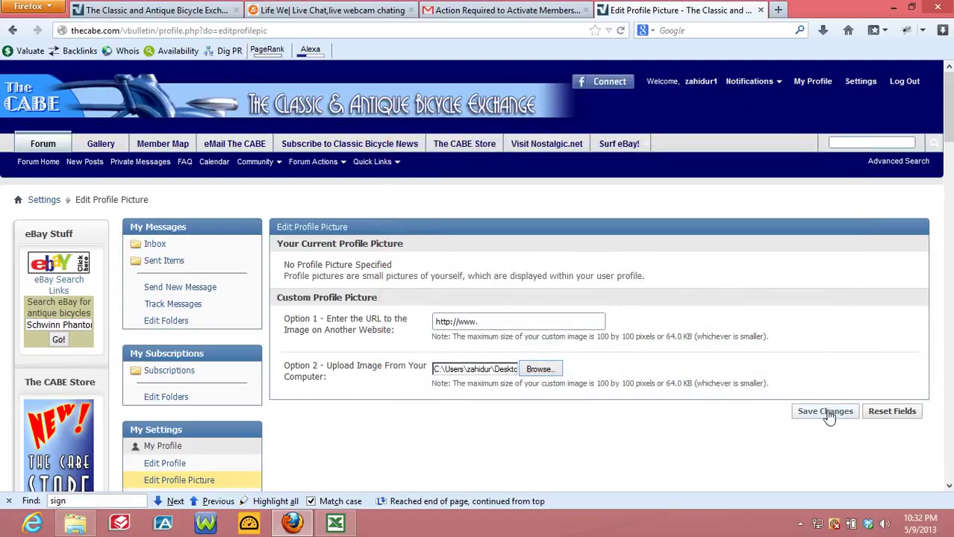
left_click(828, 413)
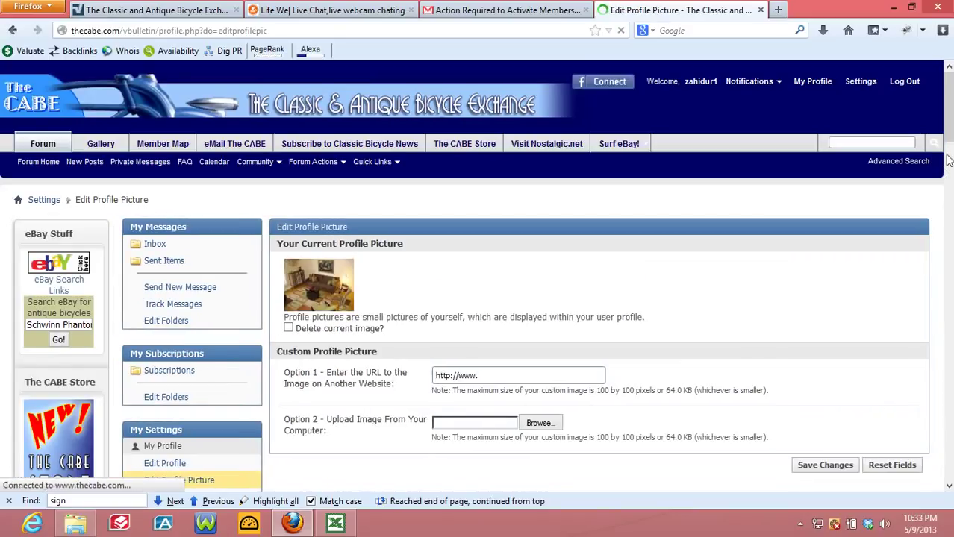
left_click_drag(949, 134, 950, 189)
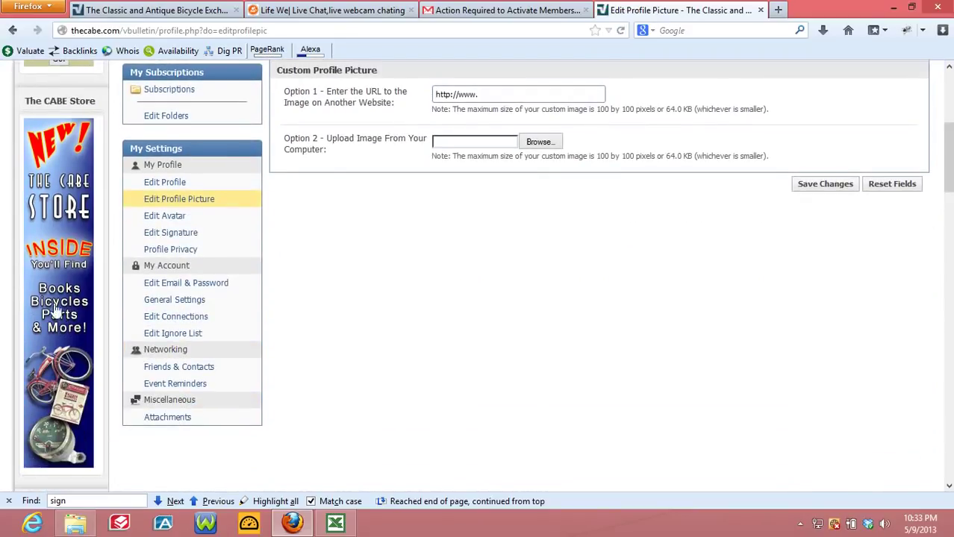
left_click(192, 235)
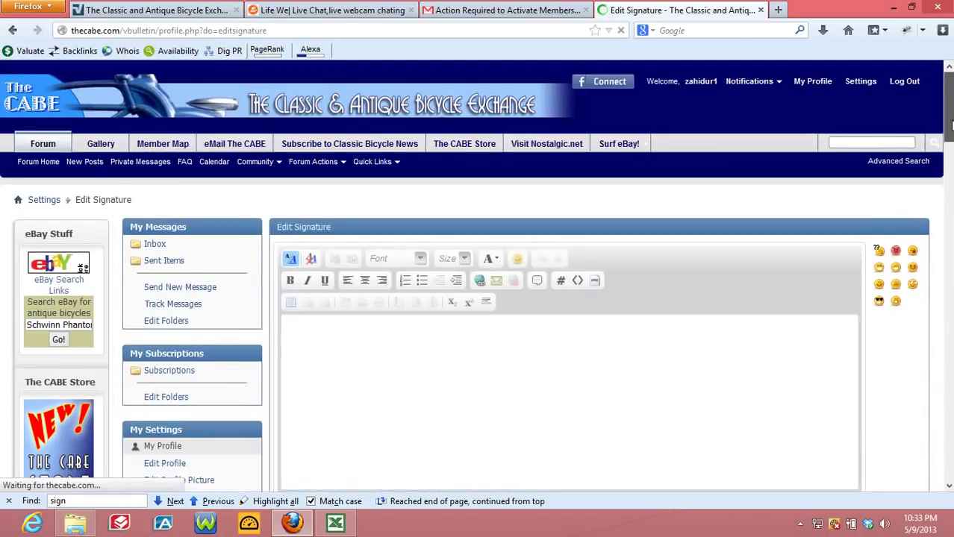
left_click_drag(948, 123, 951, 137)
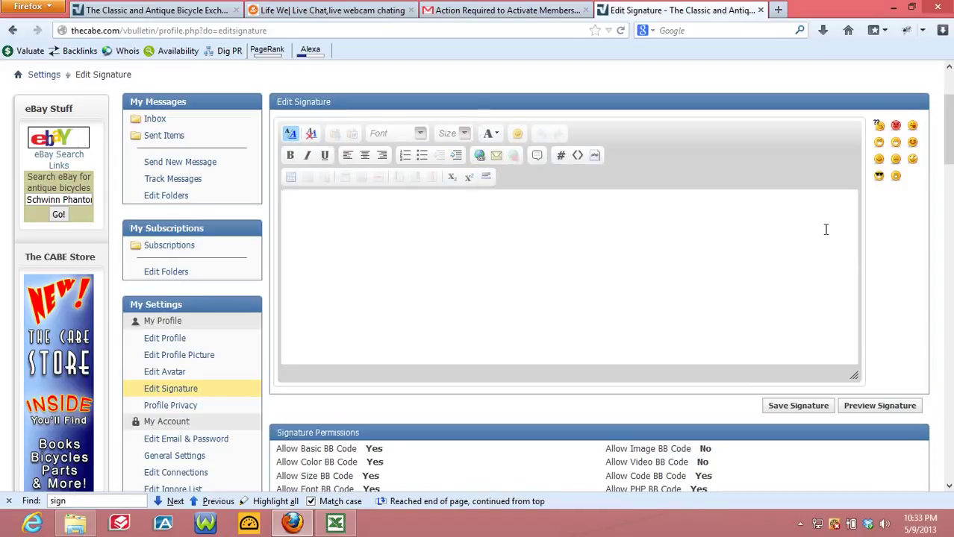
left_click_drag(946, 168, 907, 209)
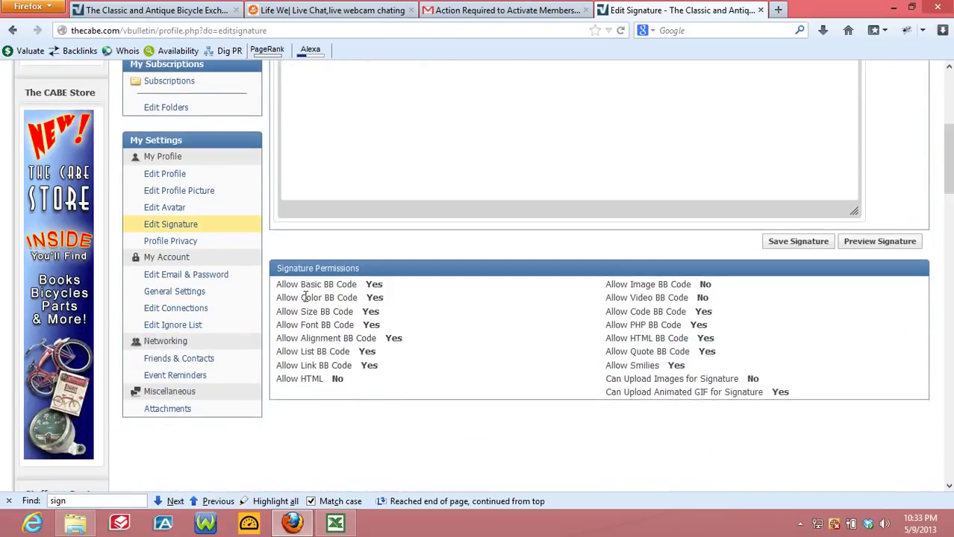
mouse_move(276, 286)
left_mouse_down()
mouse_move(339, 340)
mouse_move(798, 393)
left_mouse_up()
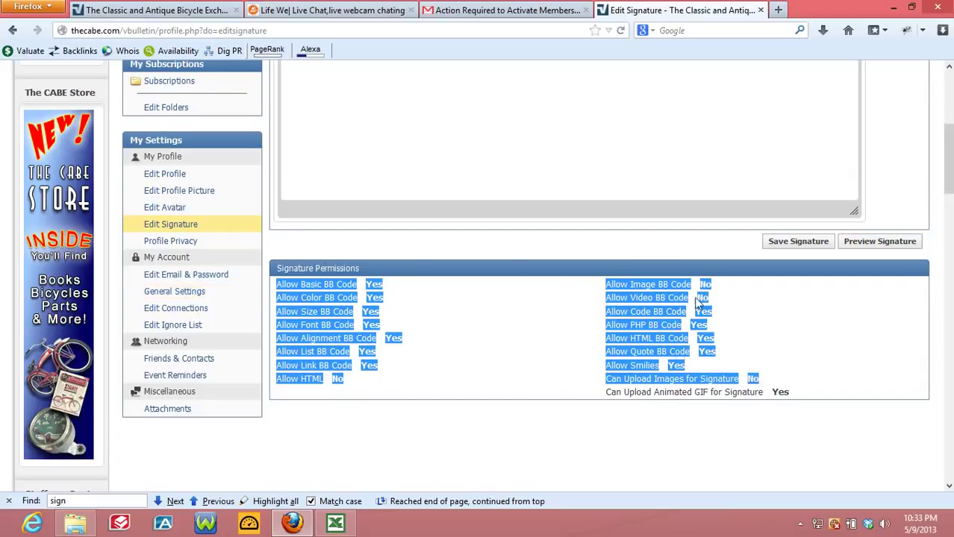
left_click(515, 348)
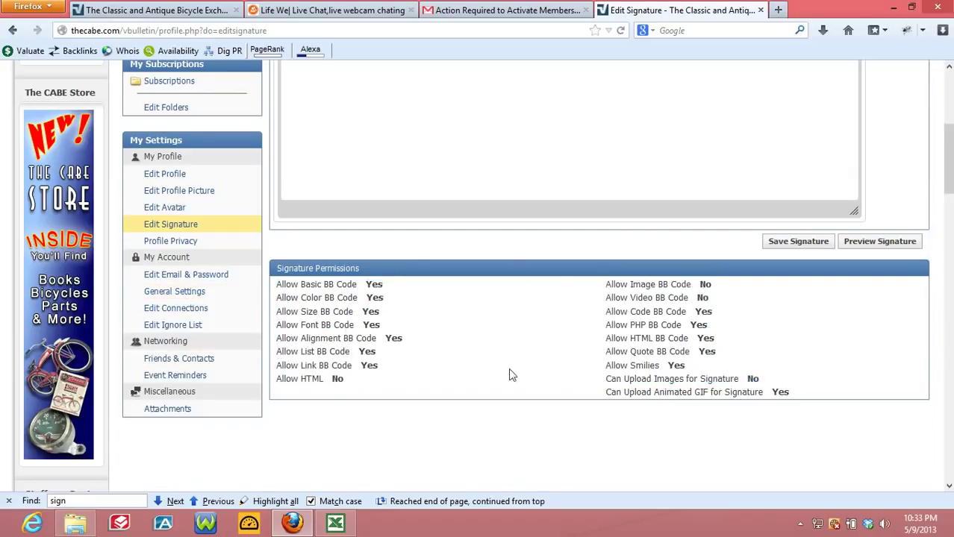
double_click(309, 379)
left_click_drag(352, 384, 332, 387)
left_click(403, 90)
scroll(435, 162, "up", 2)
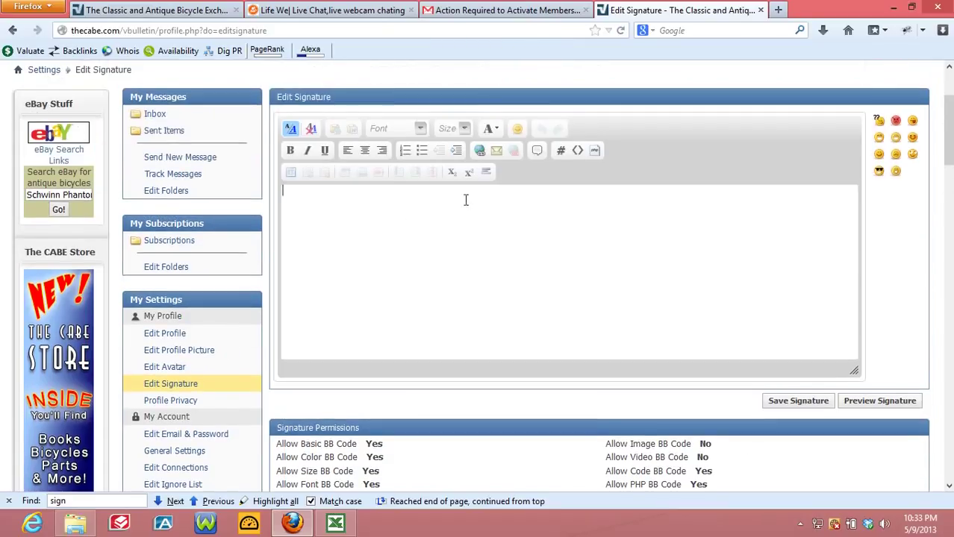
scroll(561, 317, "down", 2)
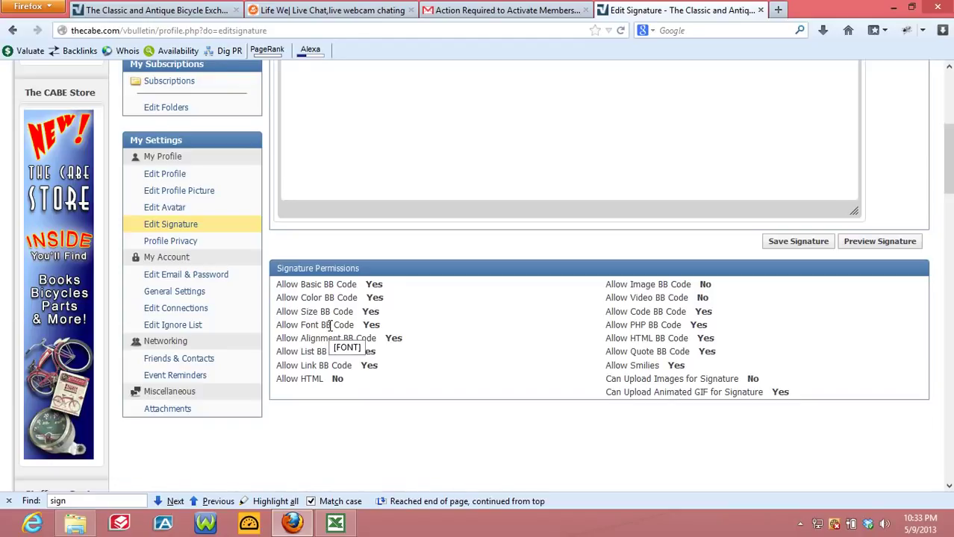
scroll(404, 381, "up", 2)
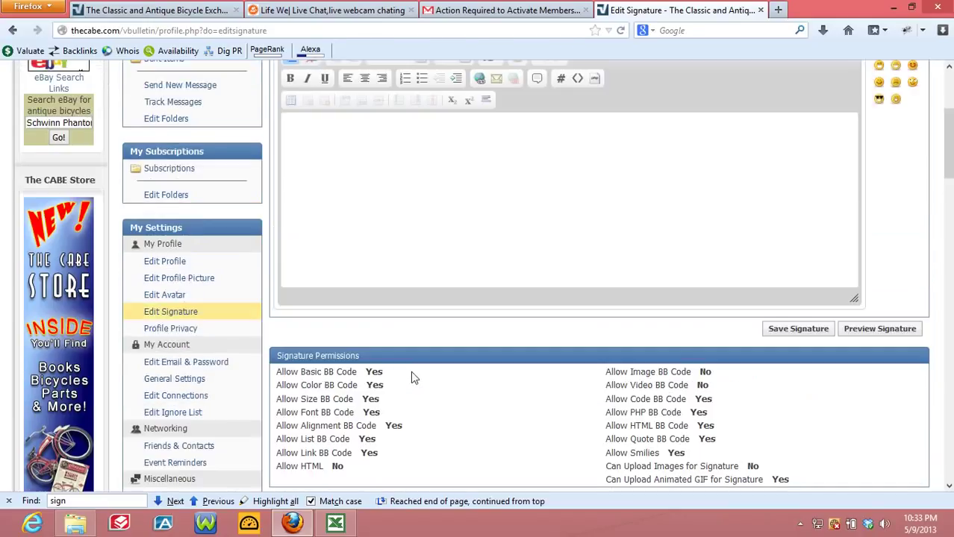
Copy the 'Free Chatting Site' keyword from cell F1 of lifewe_report, then return to Firefox.
left_click(346, 524)
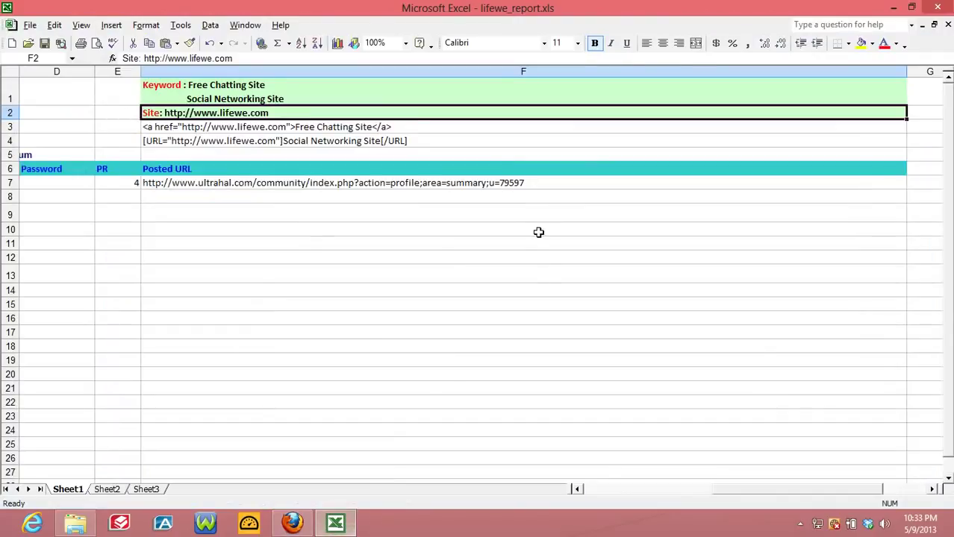
left_click(236, 144)
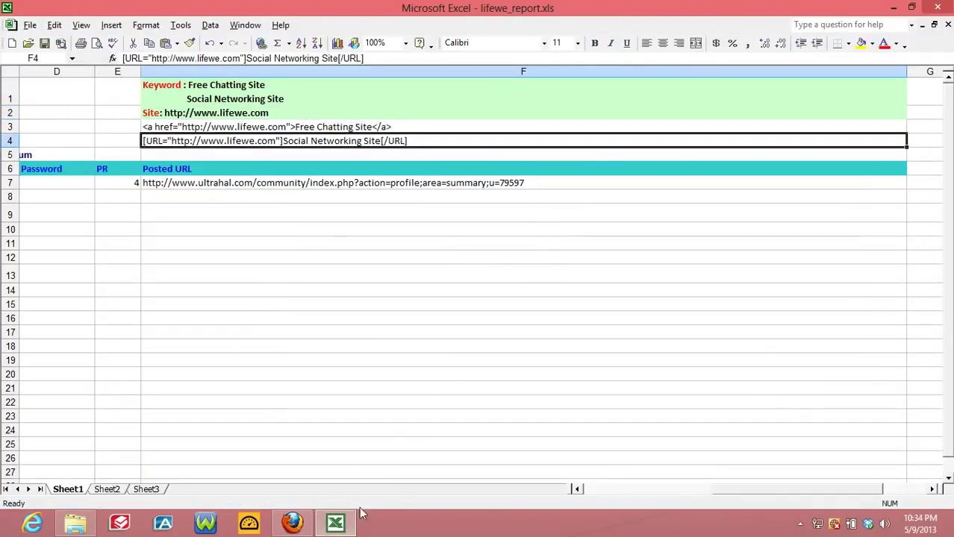
left_click(342, 527)
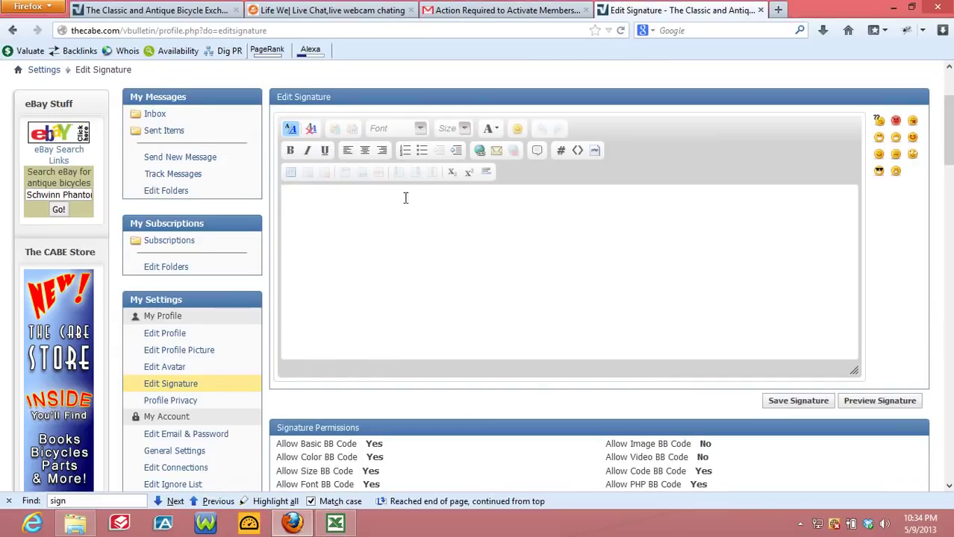
left_click(335, 523)
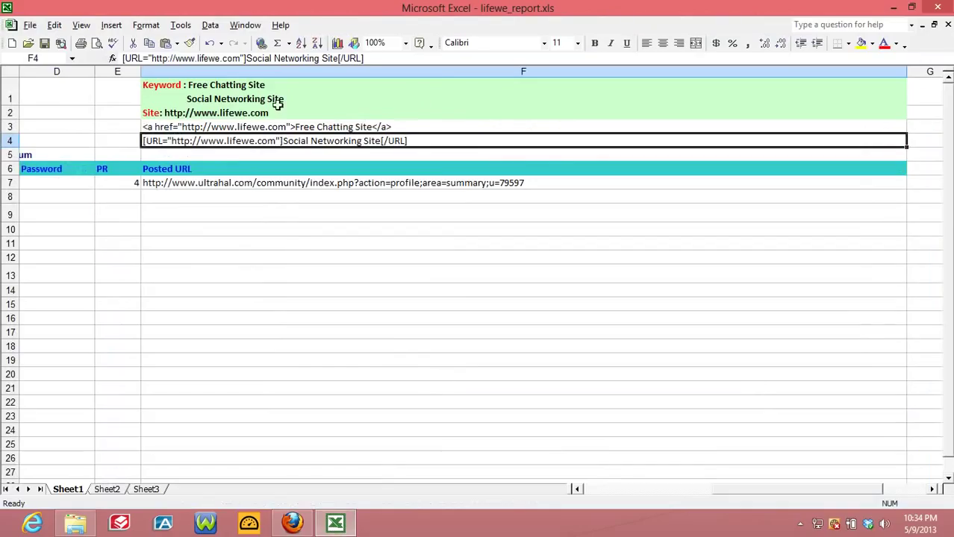
double_click(253, 84)
left_click_drag(276, 85, 192, 84)
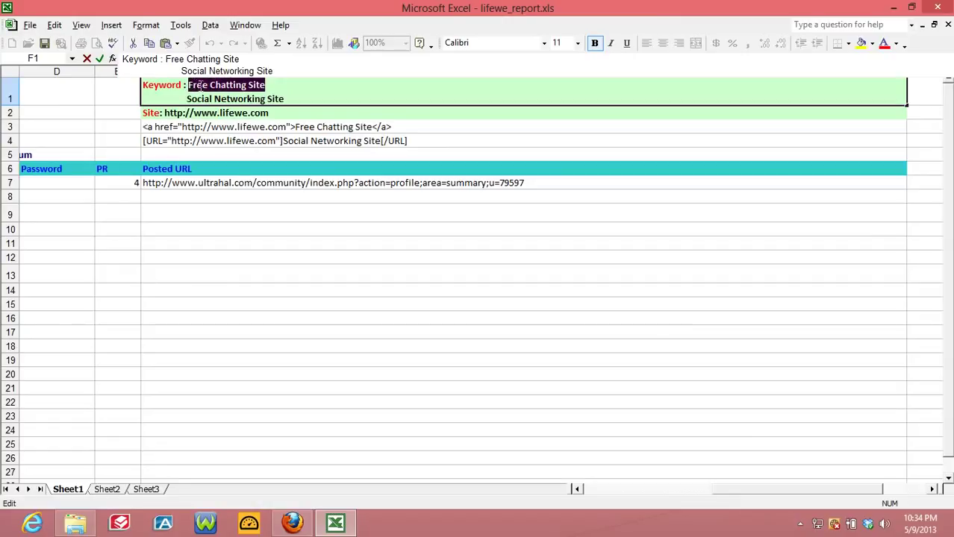
key("ctrl+c")
key("alt+Tab")
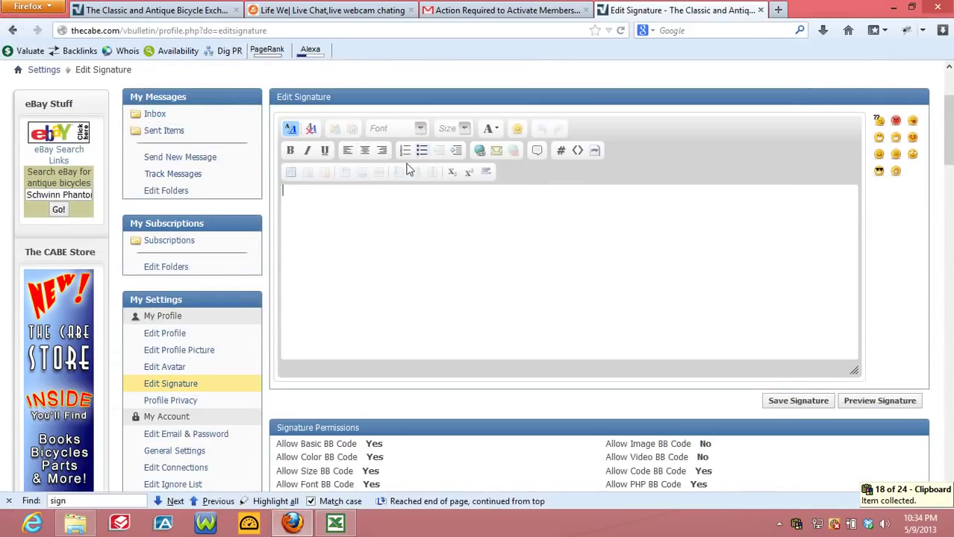
key("ctrl+v")
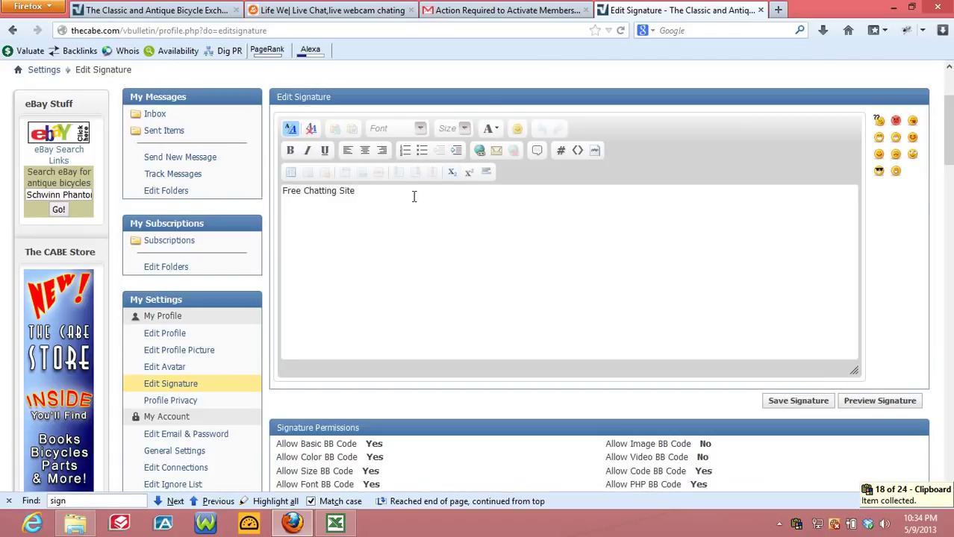
left_click_drag(357, 196, 280, 193)
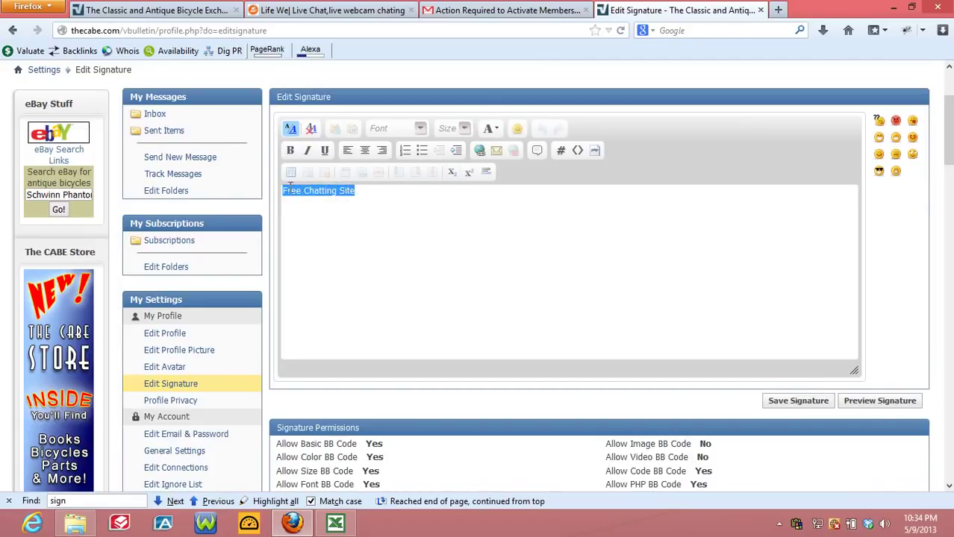
left_click(479, 151)
left_click(458, 211)
type("life")
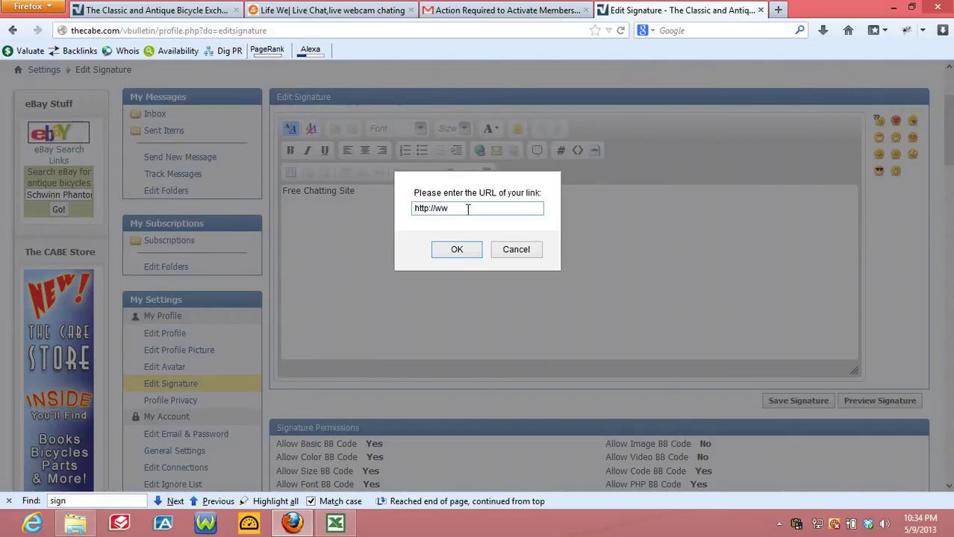
type("we.com")
left_click(457, 250)
left_click(448, 252)
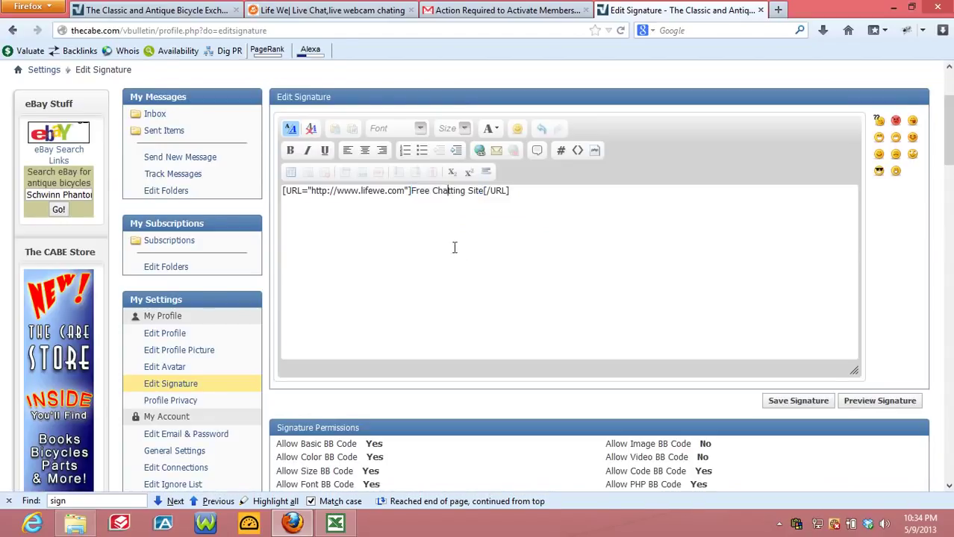
Review the signature's URL tag and add a new line with an '<a href=' tag below it.
left_click_drag(524, 196, 288, 203)
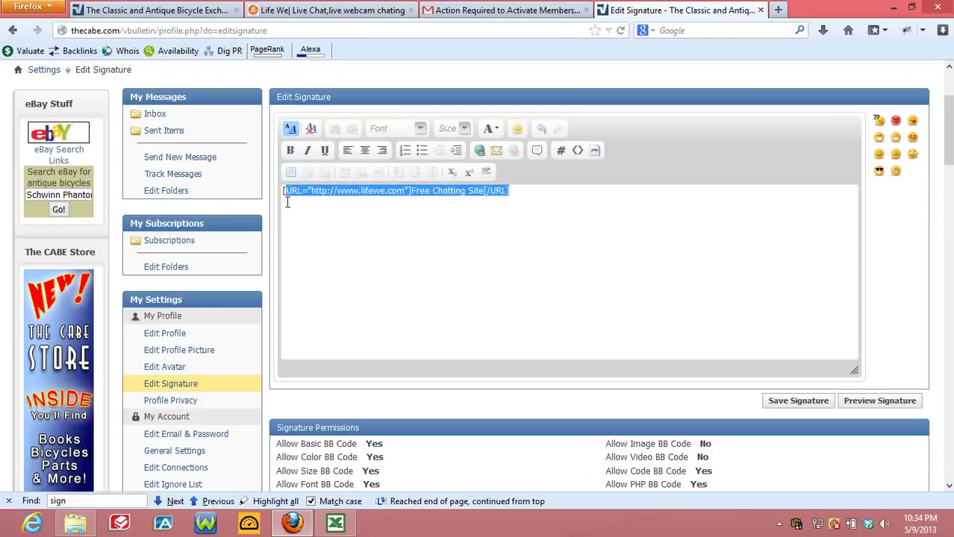
left_click(419, 231)
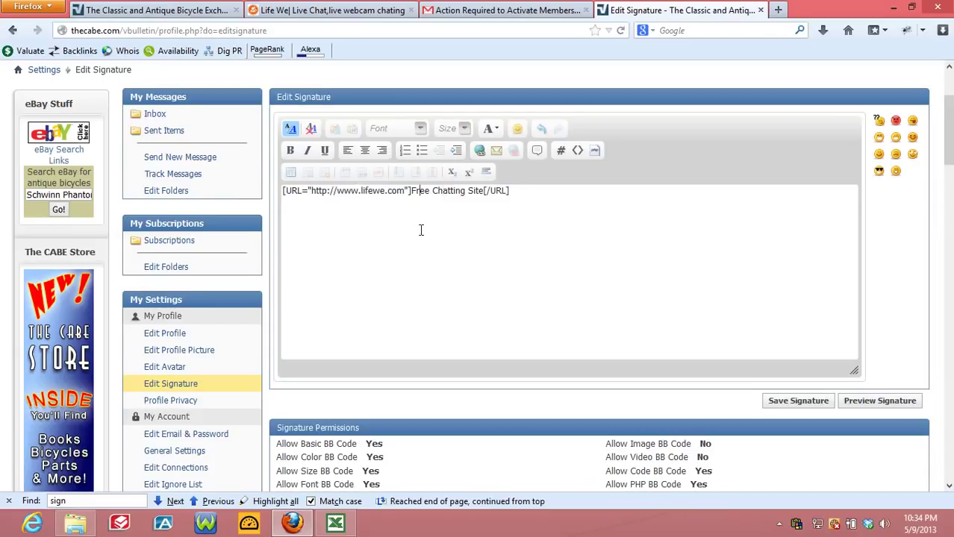
scroll(505, 243, "down", 4)
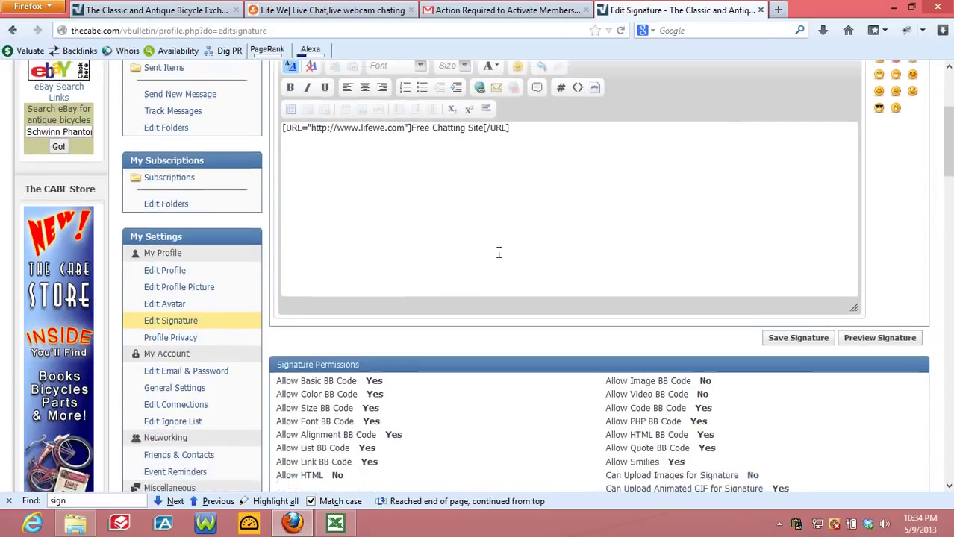
scroll(419, 331, "up", 7)
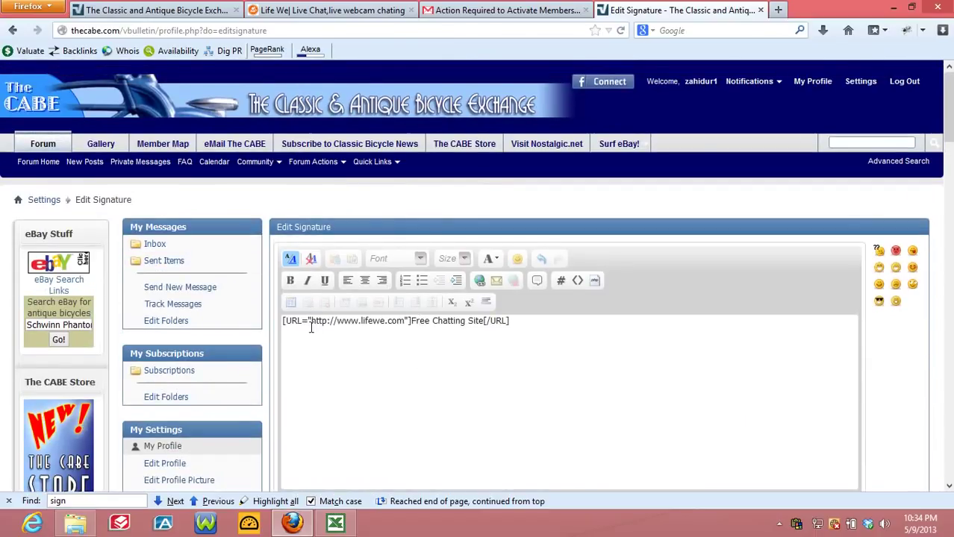
left_click_drag(302, 321, 273, 329)
left_click(519, 322)
key("Return")
key("Return")
type("<a href=\"\"")
key("BackSpace")
key("BackSpace")
key("BackSpace")
Save the signature and check the returned User Control Panel settings page.
scroll(547, 342, "down", 3)
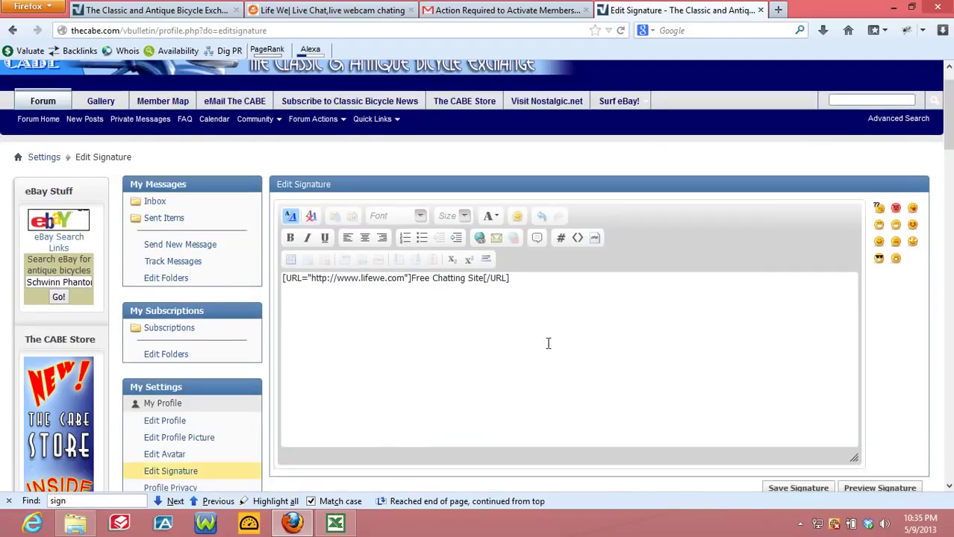
scroll(554, 346, "down", 5)
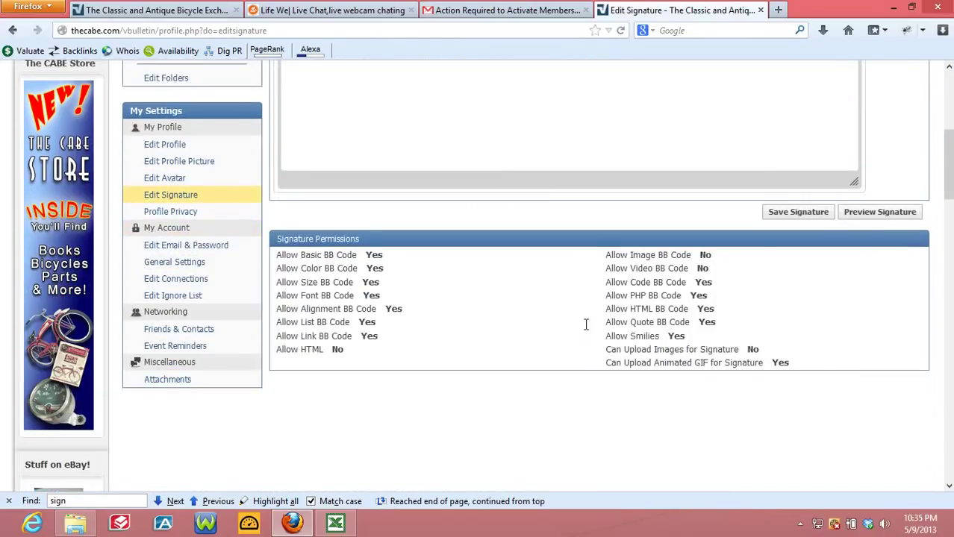
left_click(787, 215)
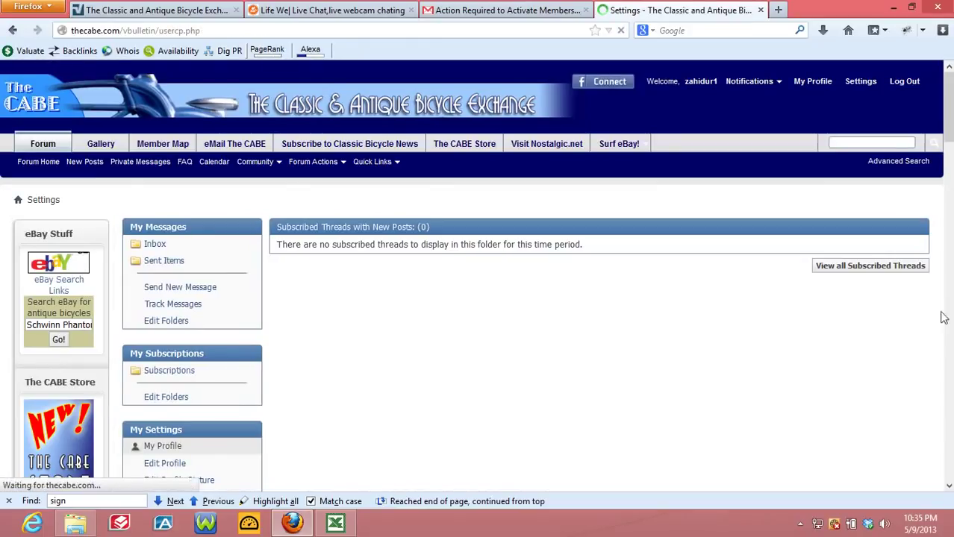
scroll(633, 312, "down", 5)
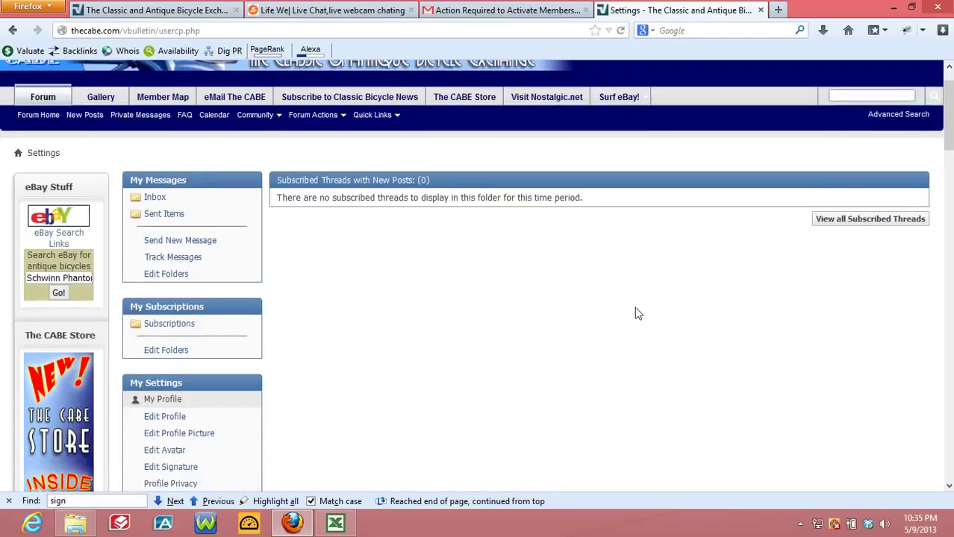
scroll(636, 313, "up", 5)
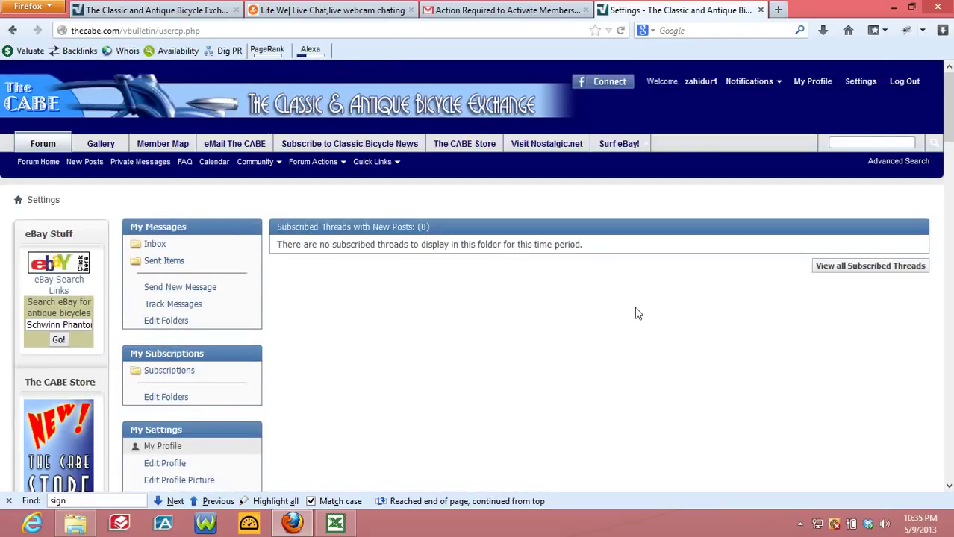
Open My Profile's About Me details and inspect the signature link and page address.
left_click(810, 84)
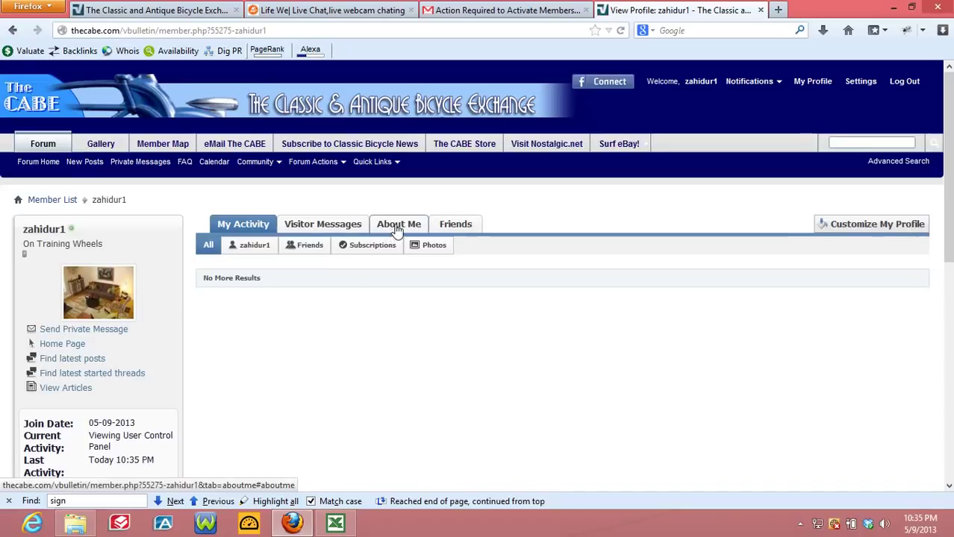
left_click(395, 229)
left_click_drag(945, 216, 945, 285)
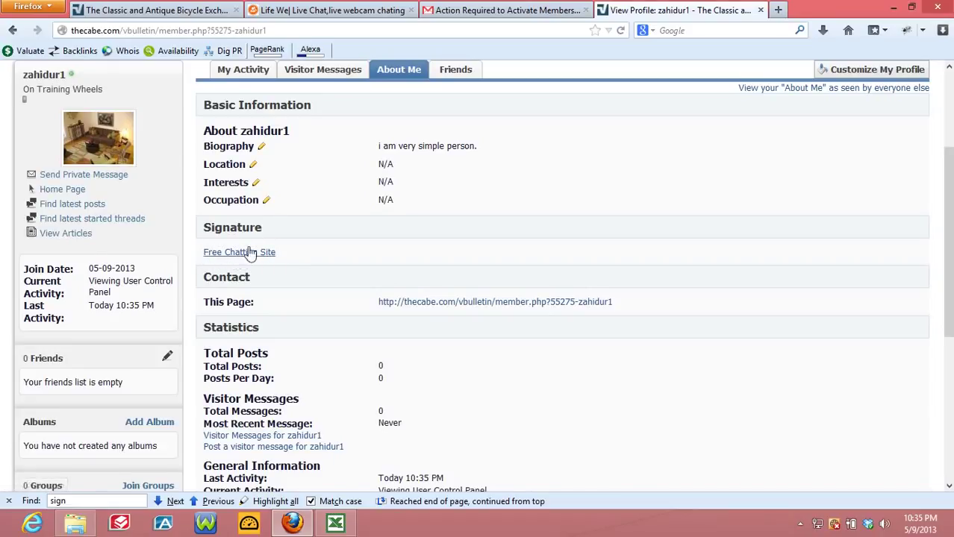
left_click_drag(331, 260, 199, 256)
left_click(291, 255)
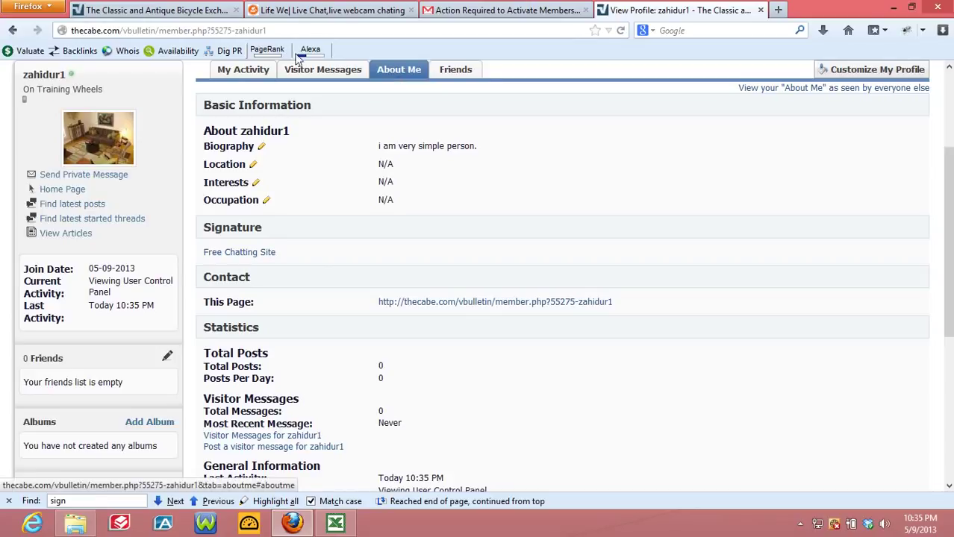
left_click(237, 29)
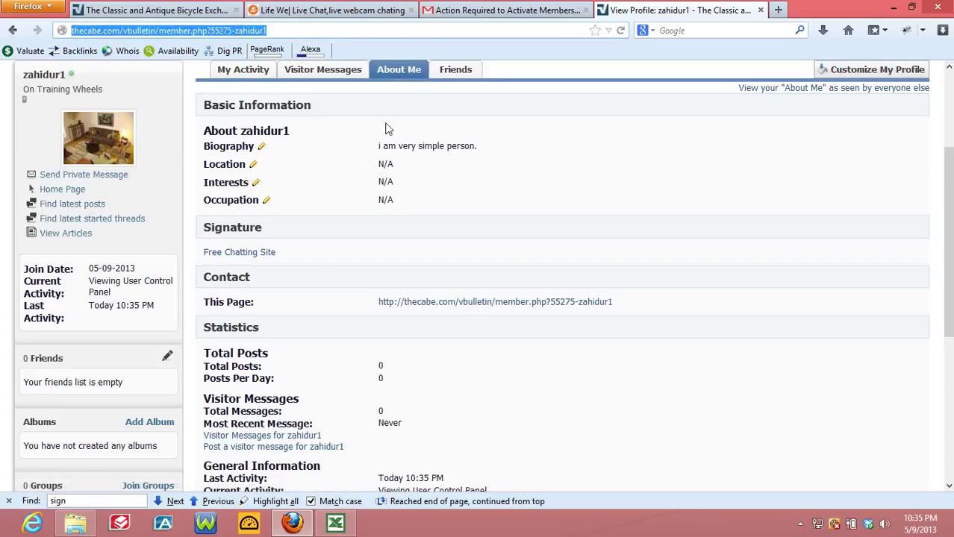
left_click(235, 30)
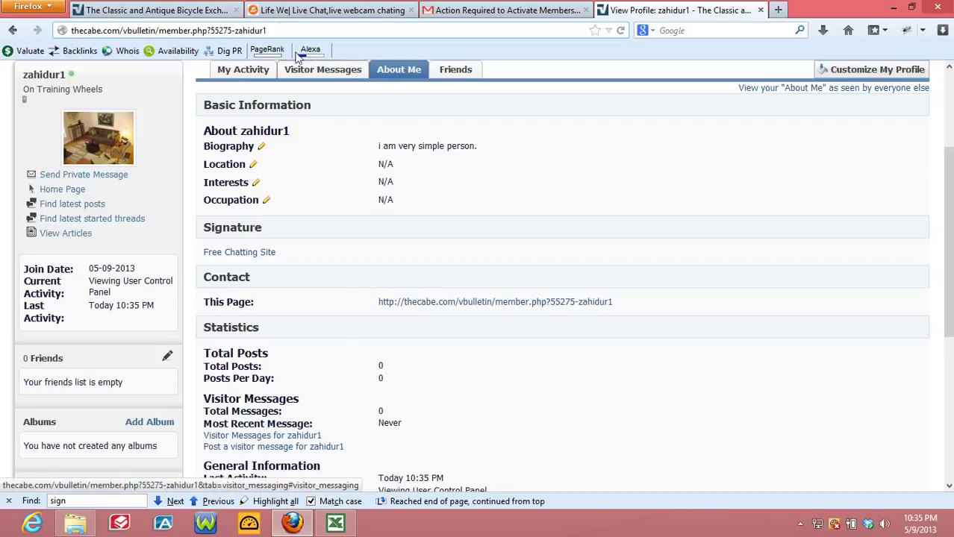
left_click_drag(235, 30, 307, 34)
left_click(303, 30)
Open About Me in a new tab and copy that page's address.
right_click(385, 76)
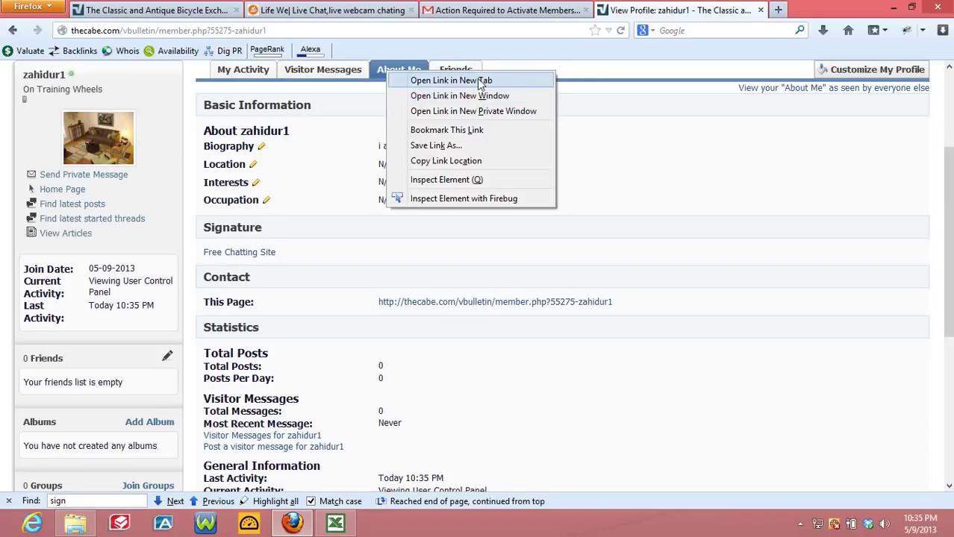
left_click(480, 83)
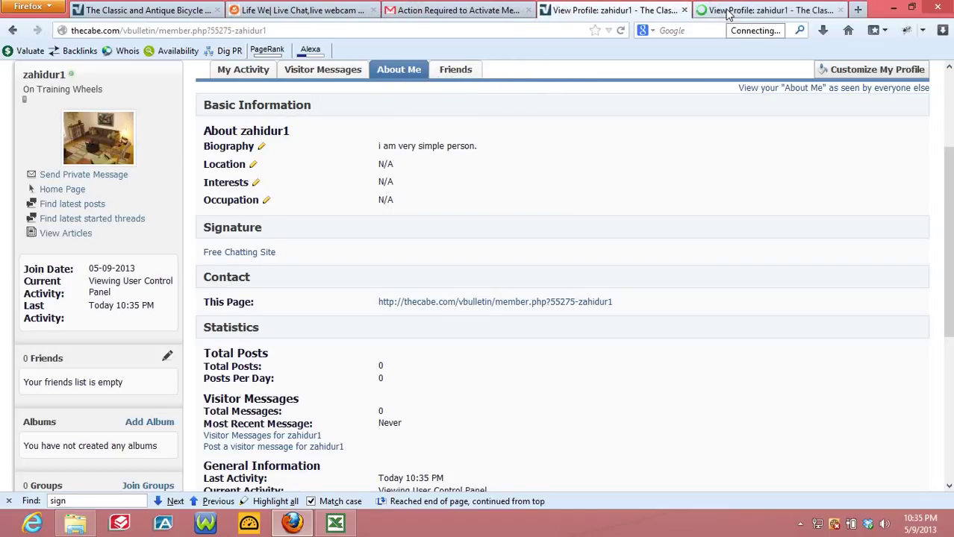
left_click(728, 12)
left_click(267, 31)
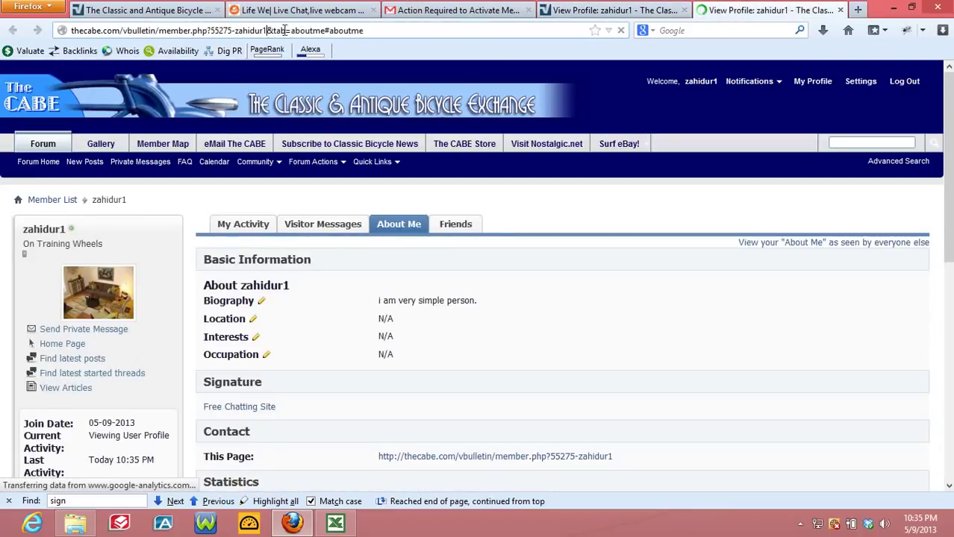
right_click(346, 35)
left_click(380, 77)
Paste TheCABE About Me address into cell F9 under Posted URL, then return to Firefox.
left_click(344, 527)
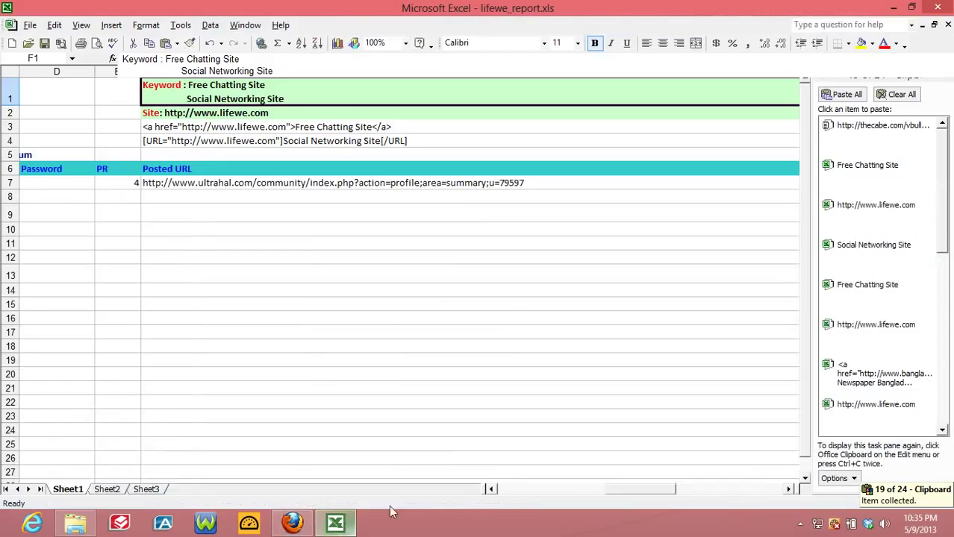
left_click(209, 197)
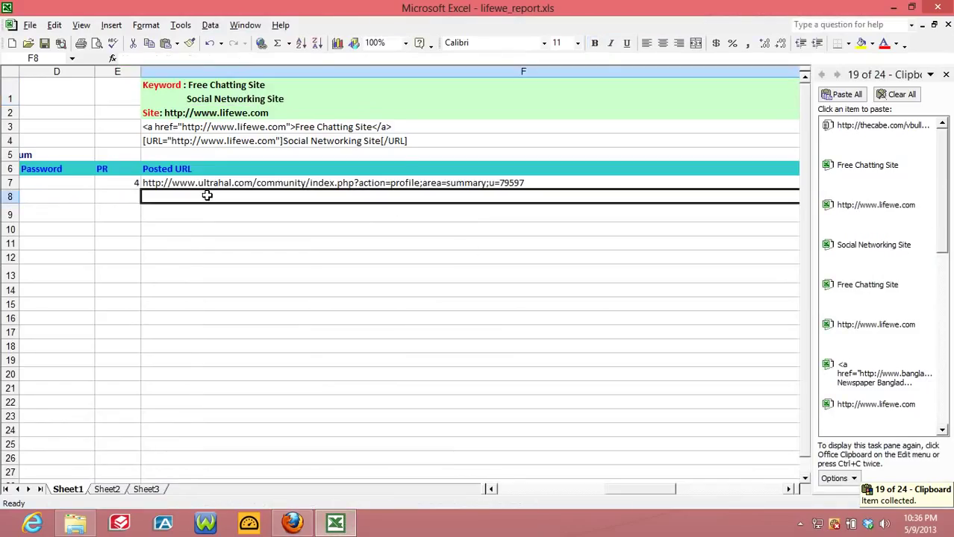
left_click(240, 206)
key("ctrl+v")
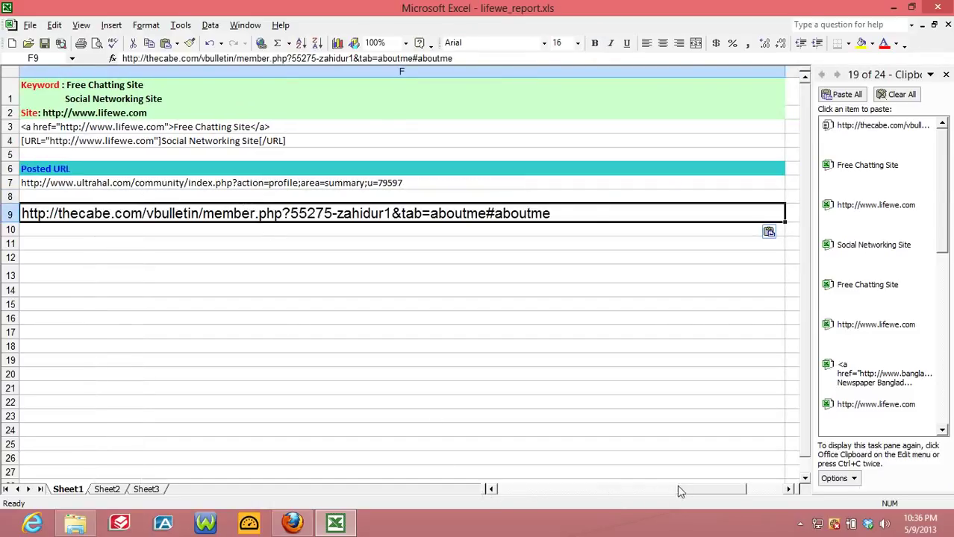
left_click_drag(684, 489, 618, 489)
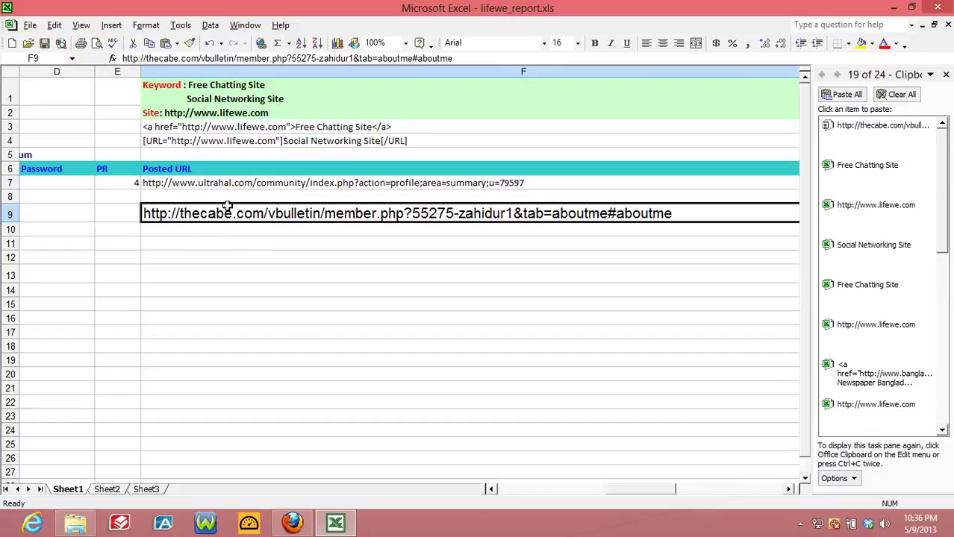
left_click(132, 214)
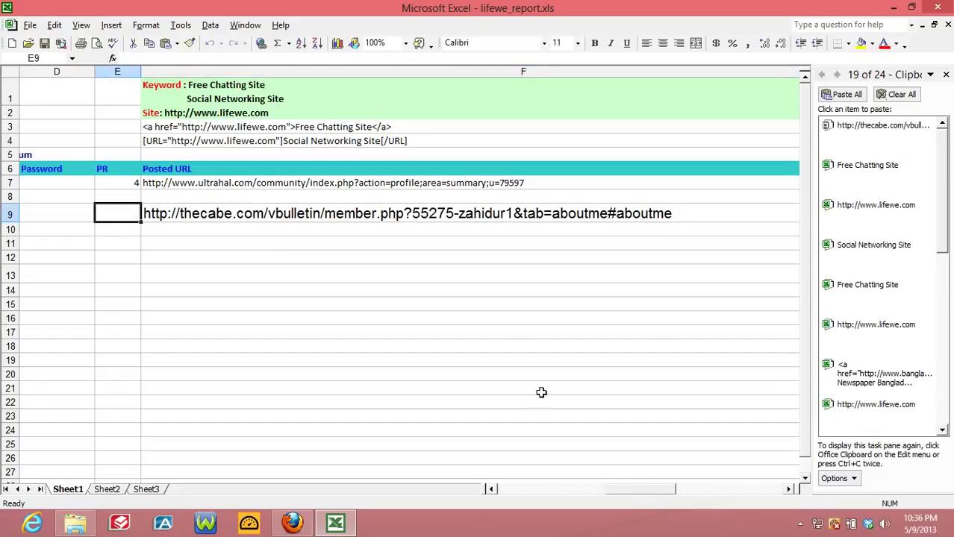
left_click(494, 215)
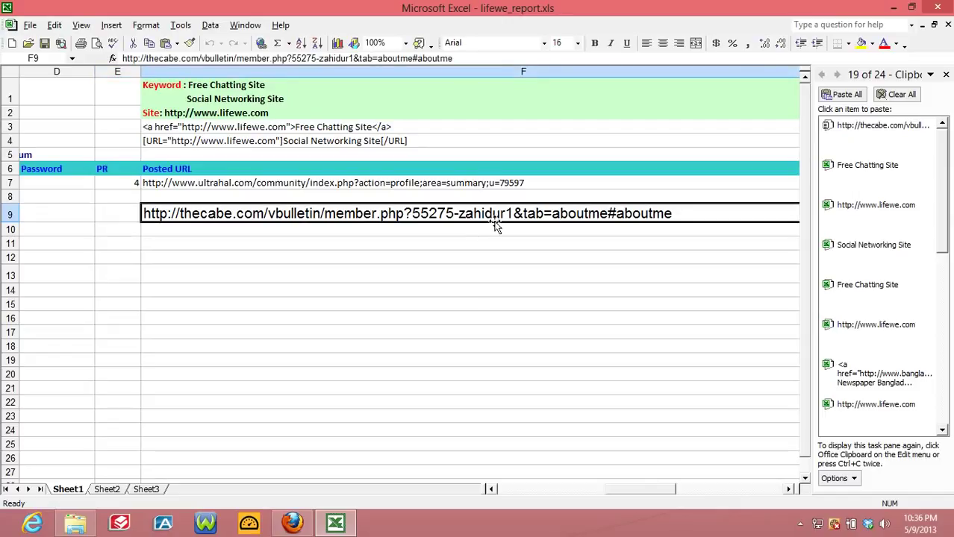
left_click(493, 223)
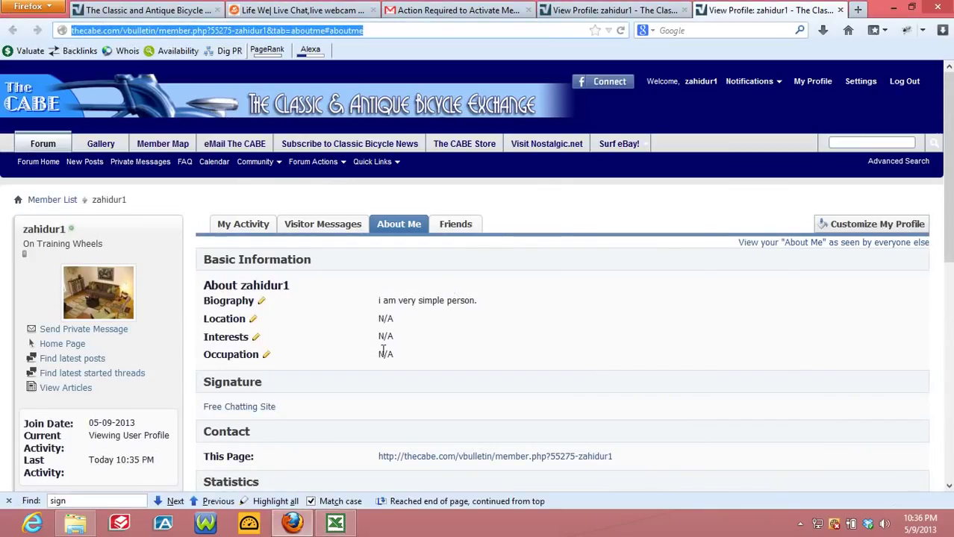
scroll(862, 303, "down", 3)
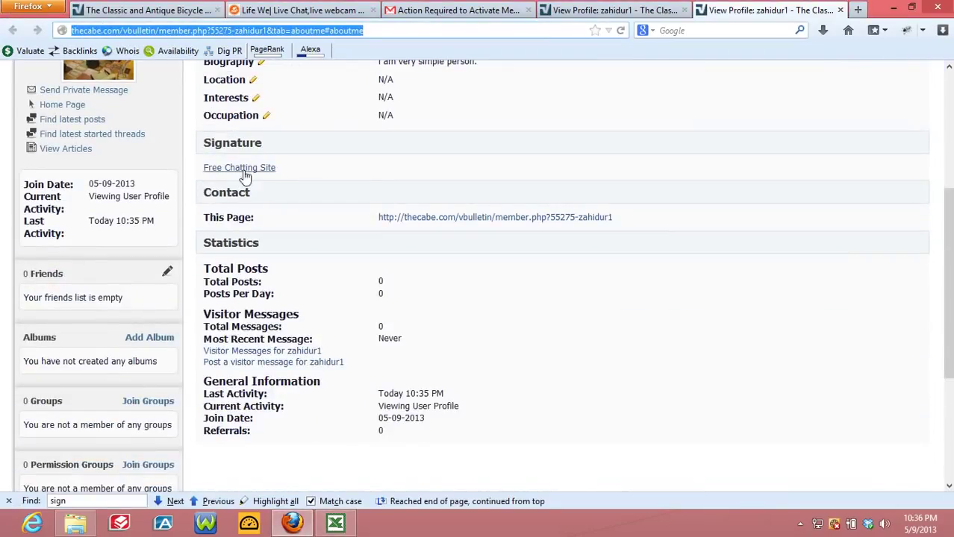
left_click(305, 171)
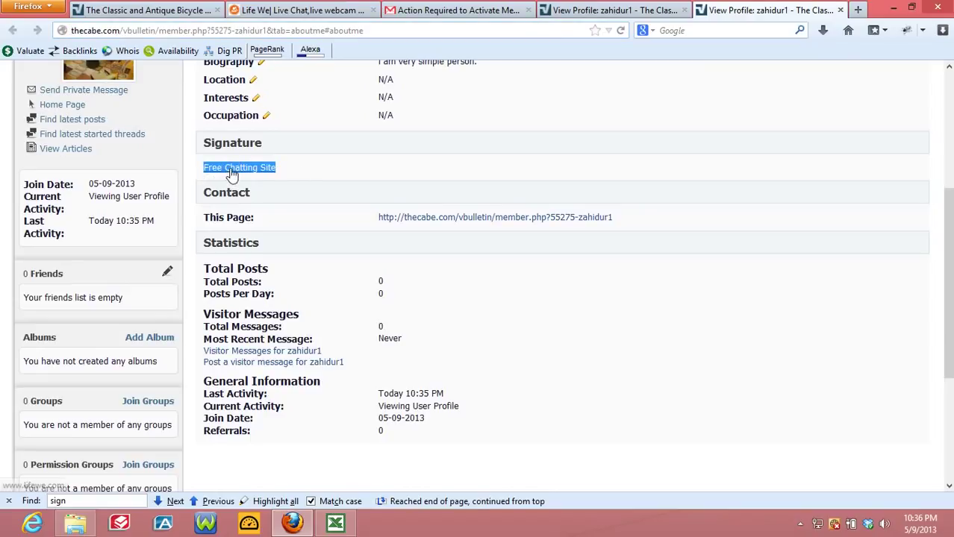
right_click(232, 173)
left_click(328, 178)
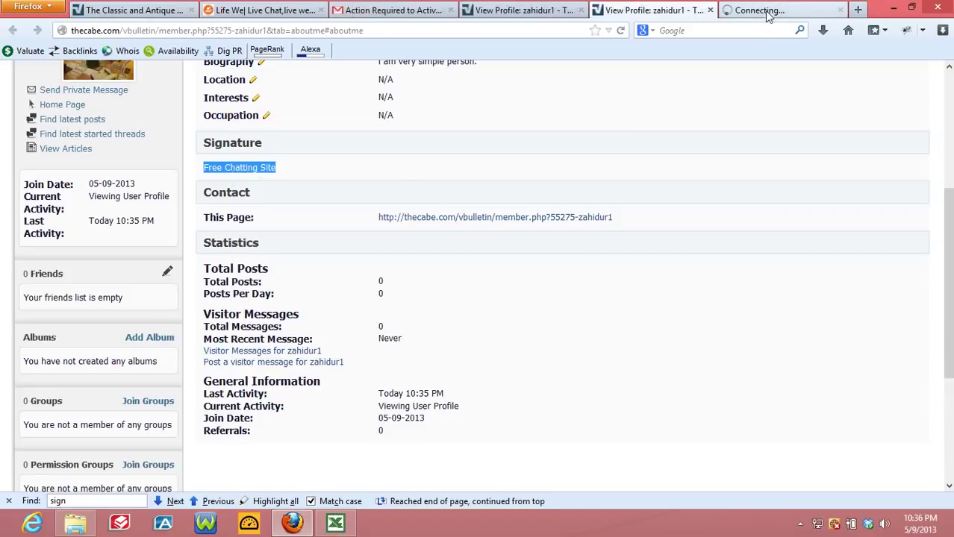
left_click(769, 12)
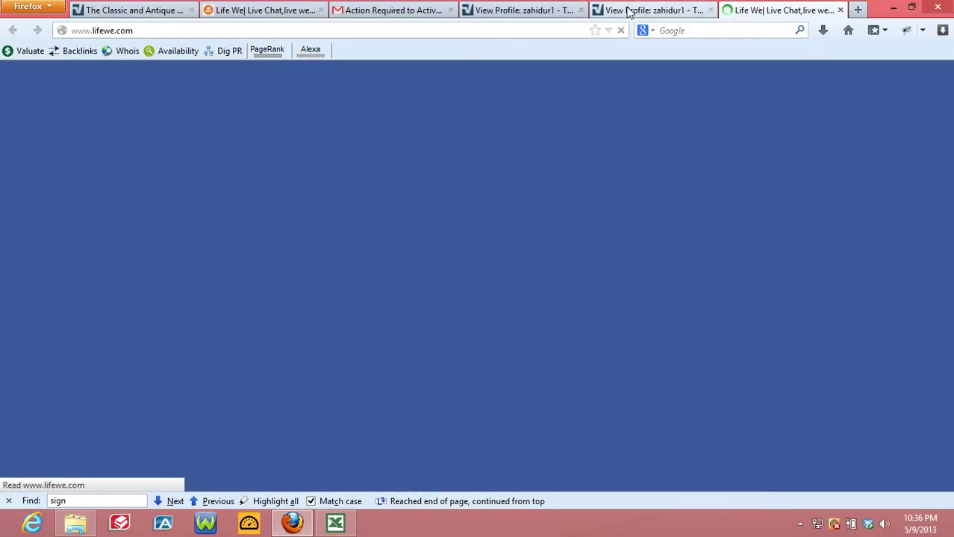
left_click(629, 12)
Review the signature on the profile tab, then switch to the lifewe_report spreadsheet.
scroll(527, 329, "up", 2)
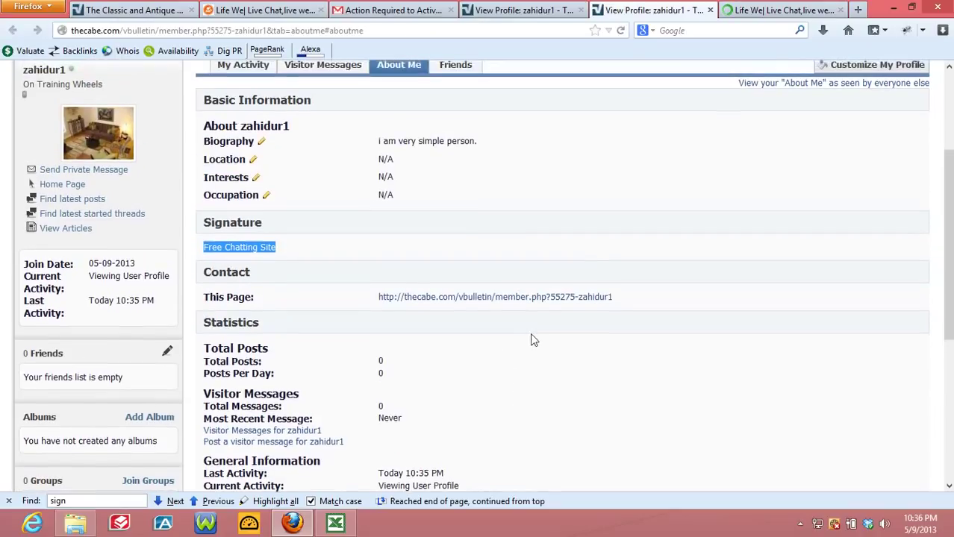
scroll(807, 341, "up", 2)
scroll(809, 342, "down", 2)
scroll(808, 342, "down", 4)
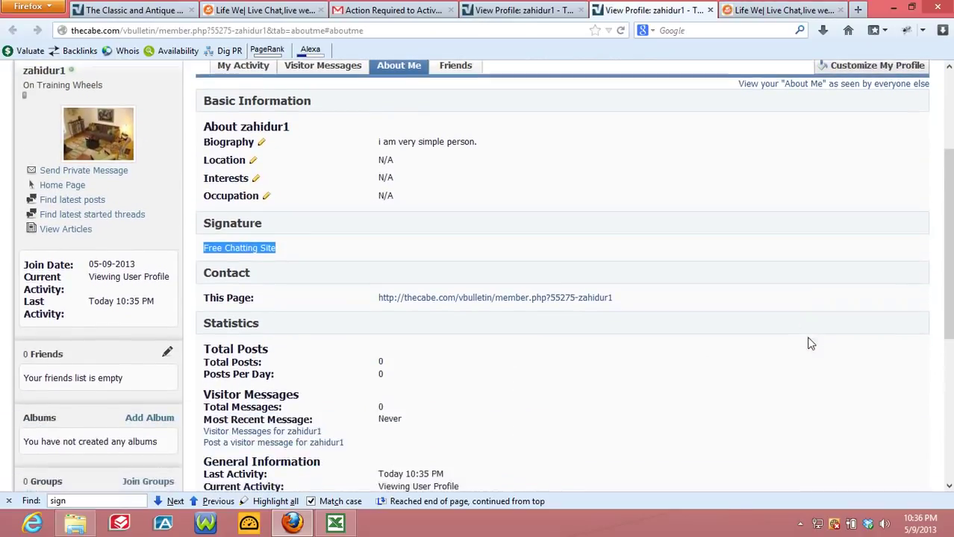
scroll(808, 342, "up", 6)
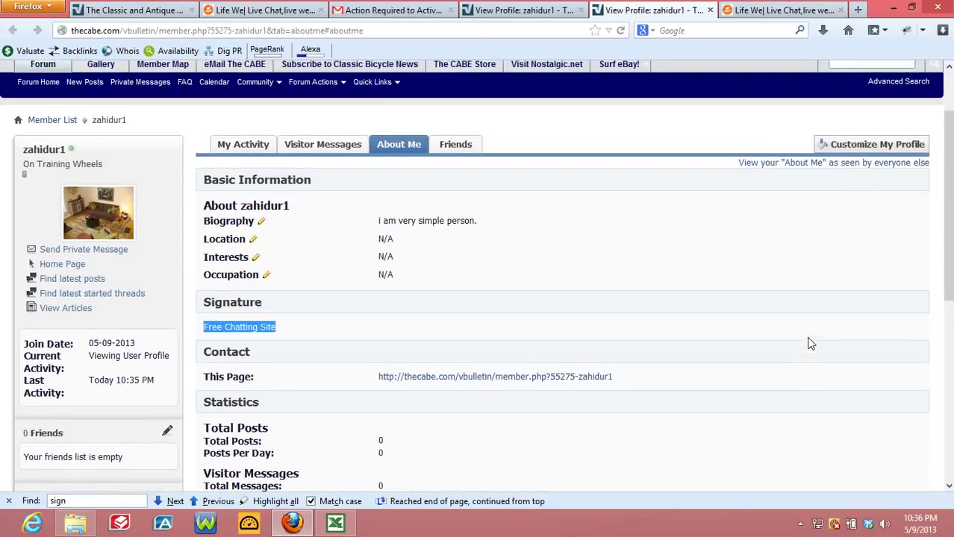
left_click(730, 315)
scroll(616, 304, "down", 2)
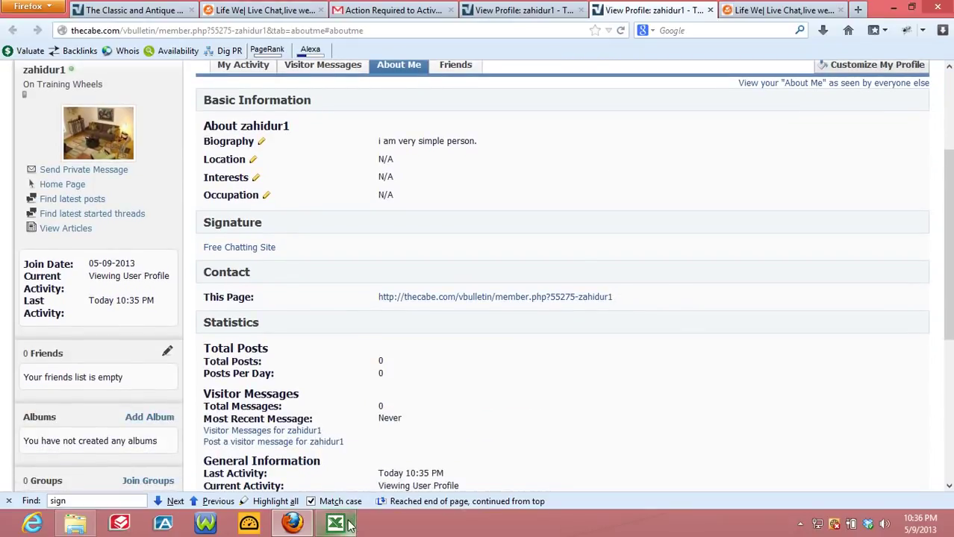
left_click(350, 525)
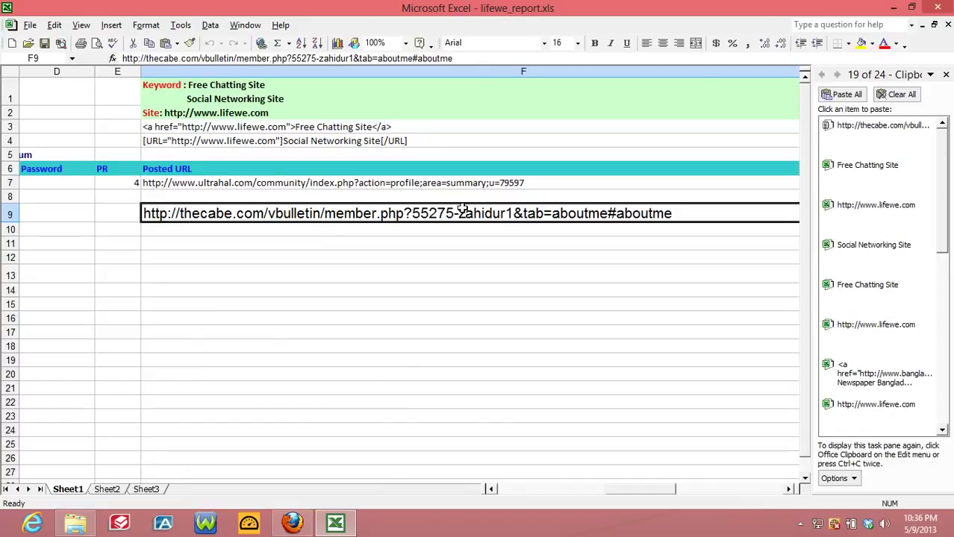
Select cell E9 for the profile's PR and switch back to the Firefox profile page.
left_click(671, 228)
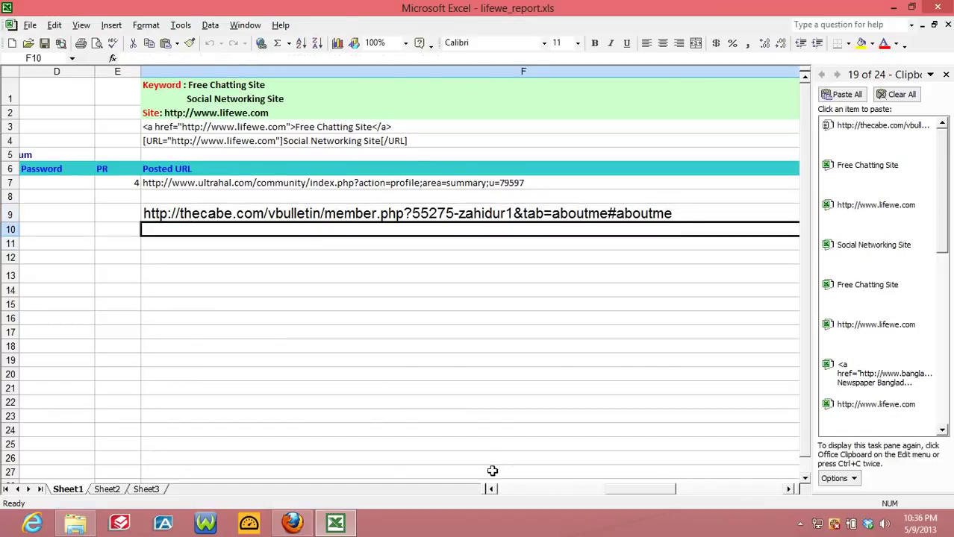
left_click_drag(633, 488, 574, 488)
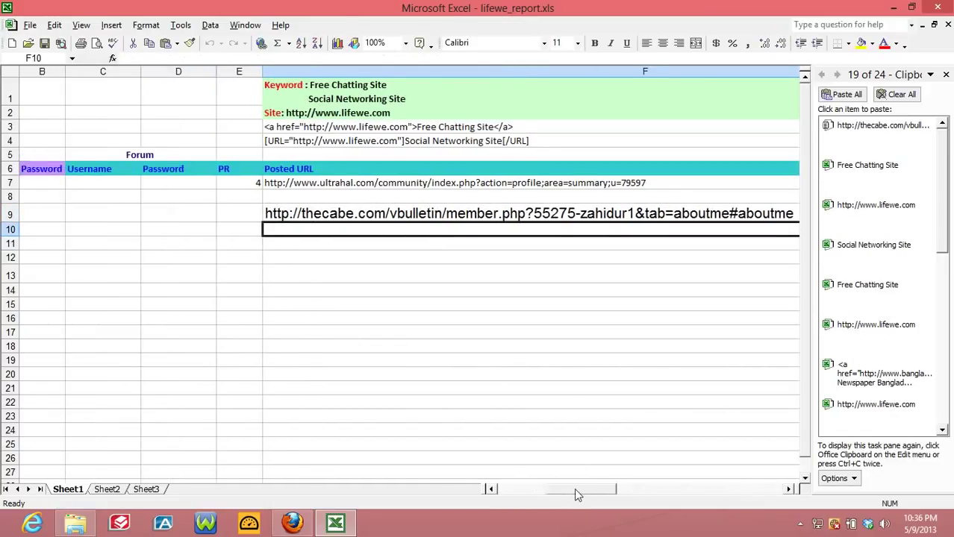
left_click(240, 212)
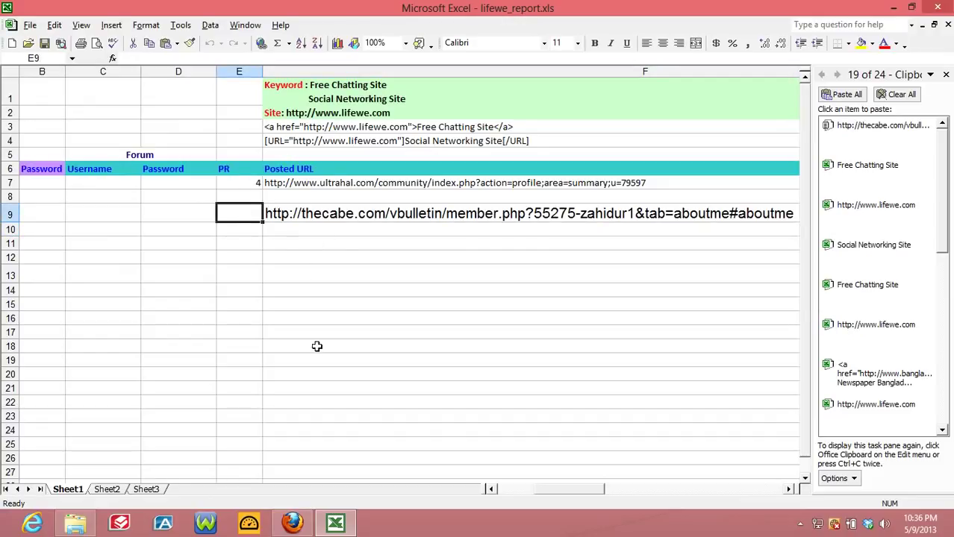
key("alt+Tab")
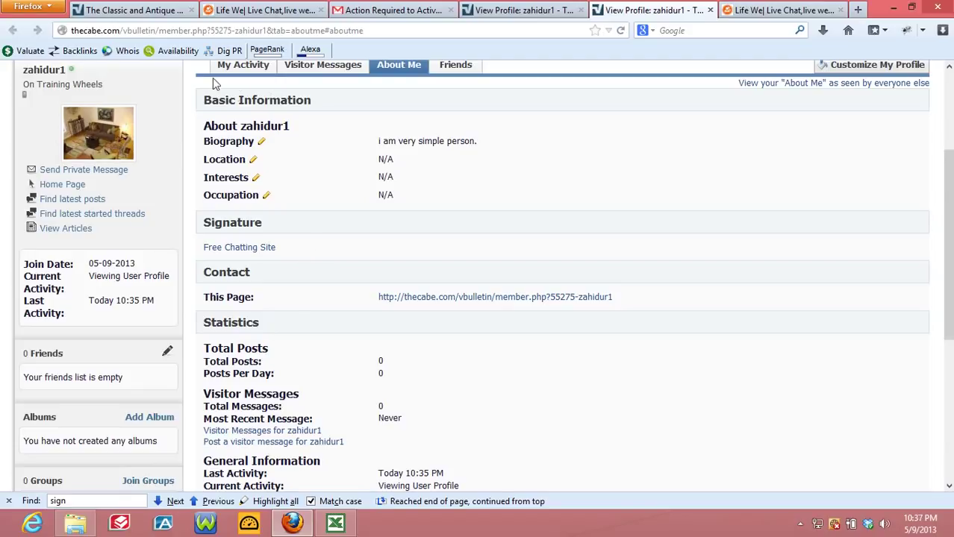
Trim the address to thecabe.com, load it, and read its PageRank of 5/10.
left_click_drag(116, 28, 62, 31)
left_click(124, 30)
left_click(128, 28)
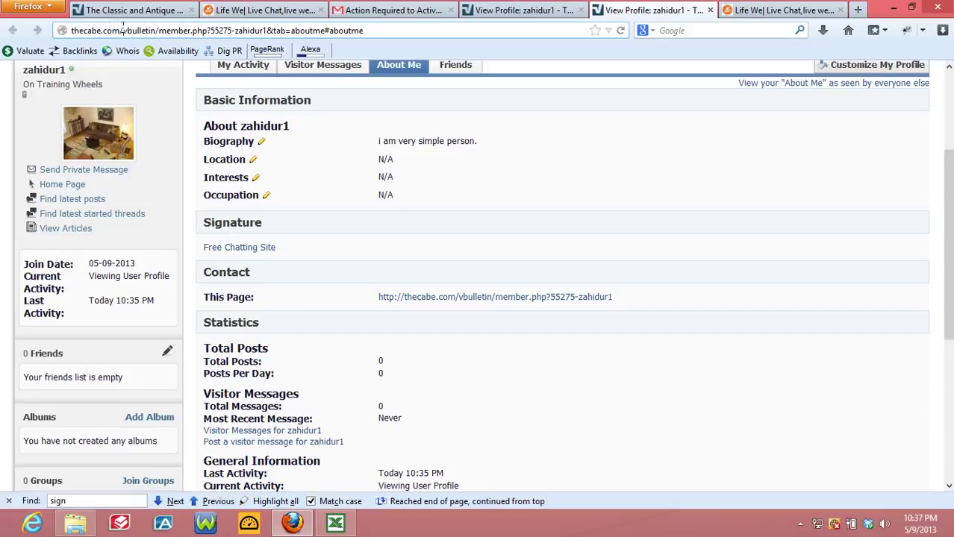
left_click_drag(121, 29, 495, 45)
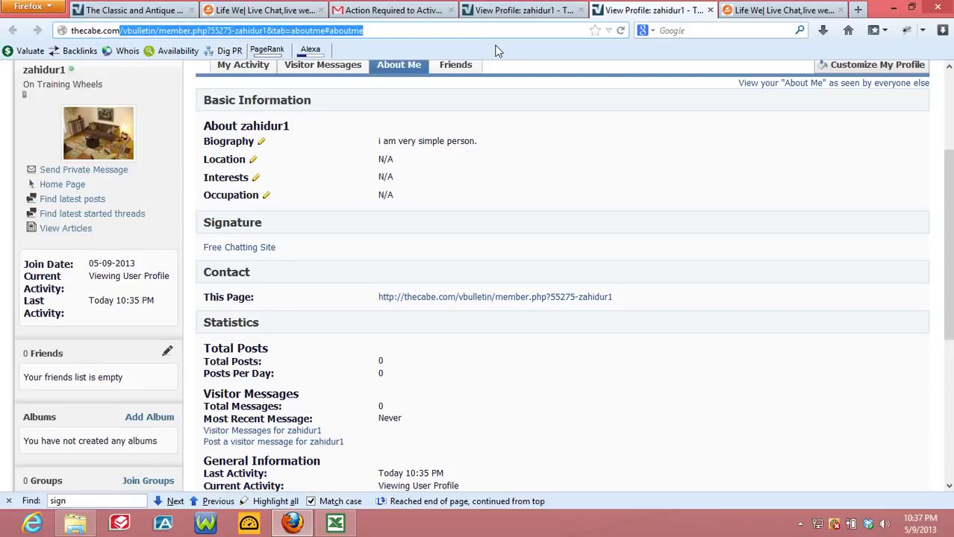
key("BackSpace")
key("Return")
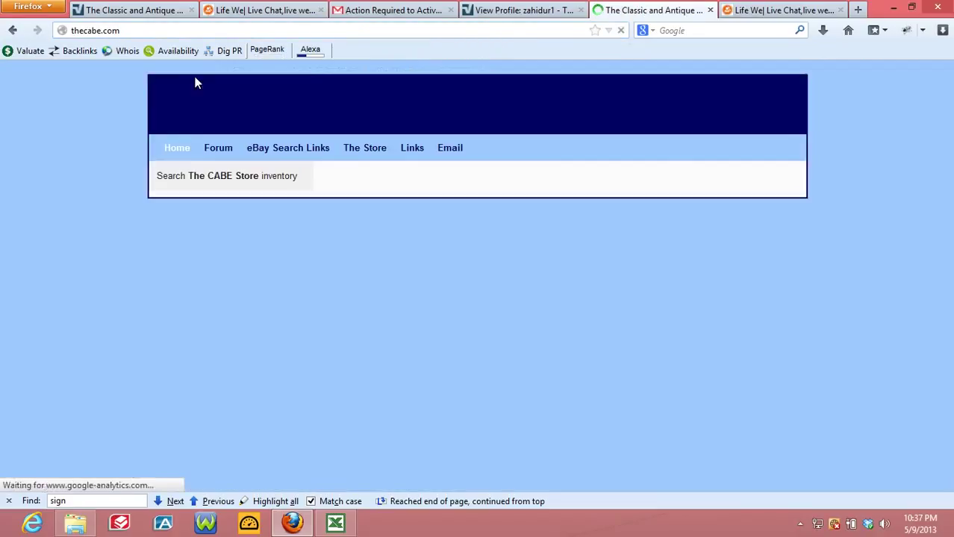
mouse_move(268, 57)
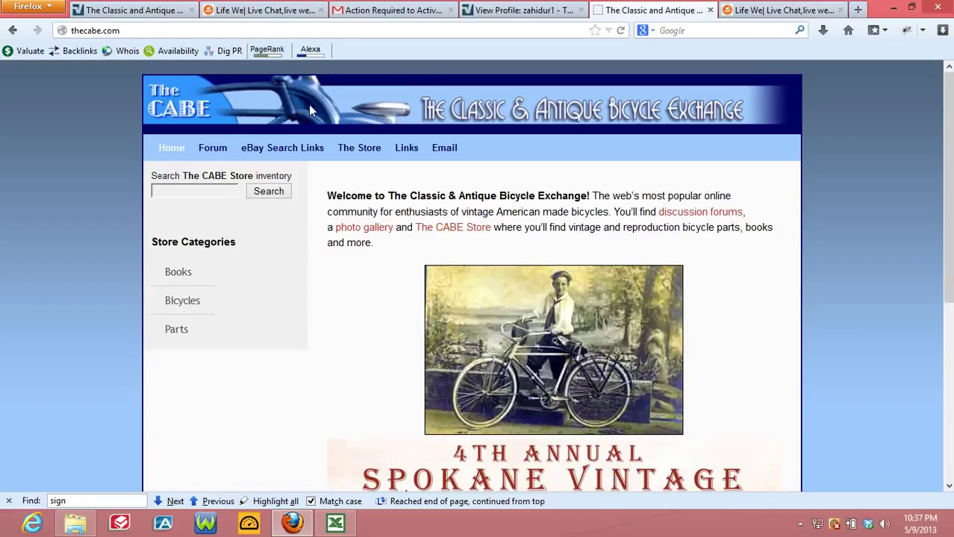
key("alt+Tab")
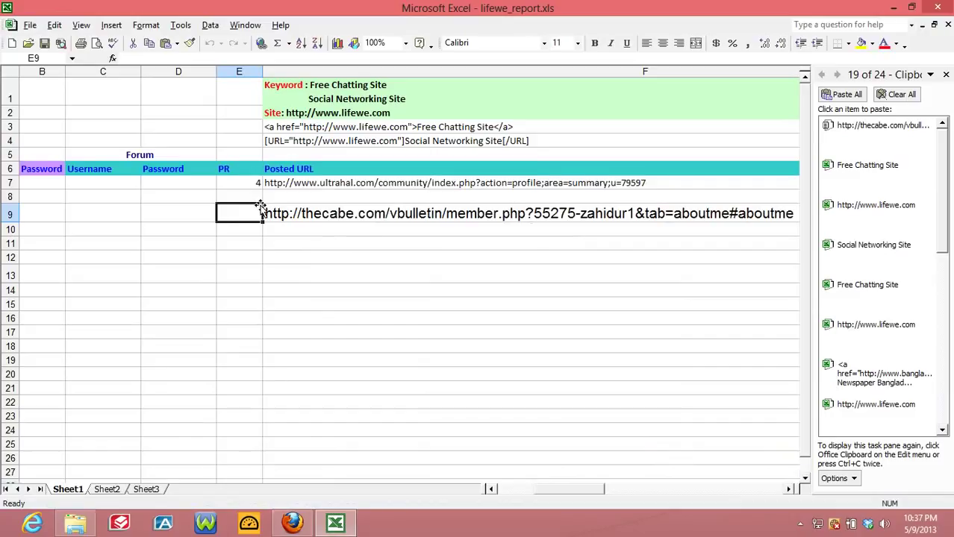
Enter a PR of 5 in cell E9, glance at thecabe.com, and return to the workbook.
type("5")
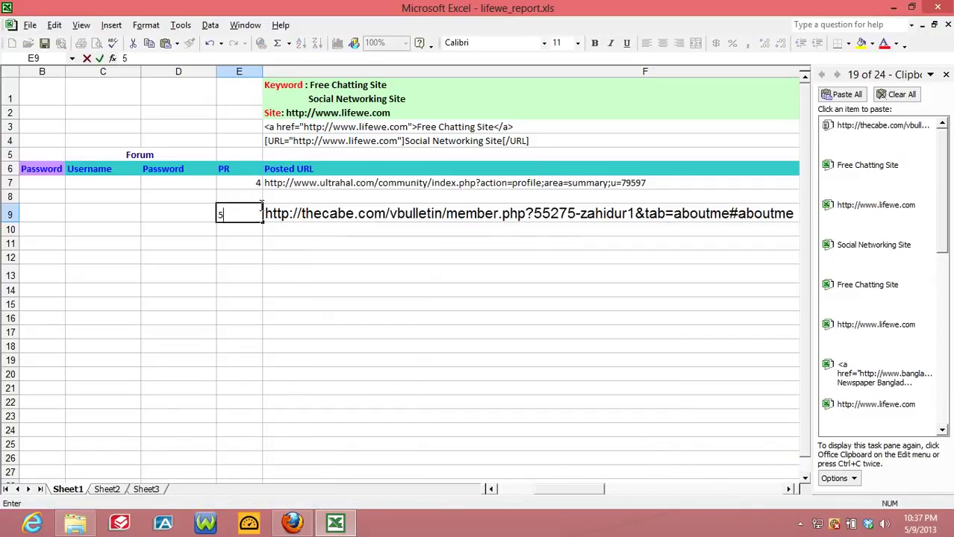
key("Return")
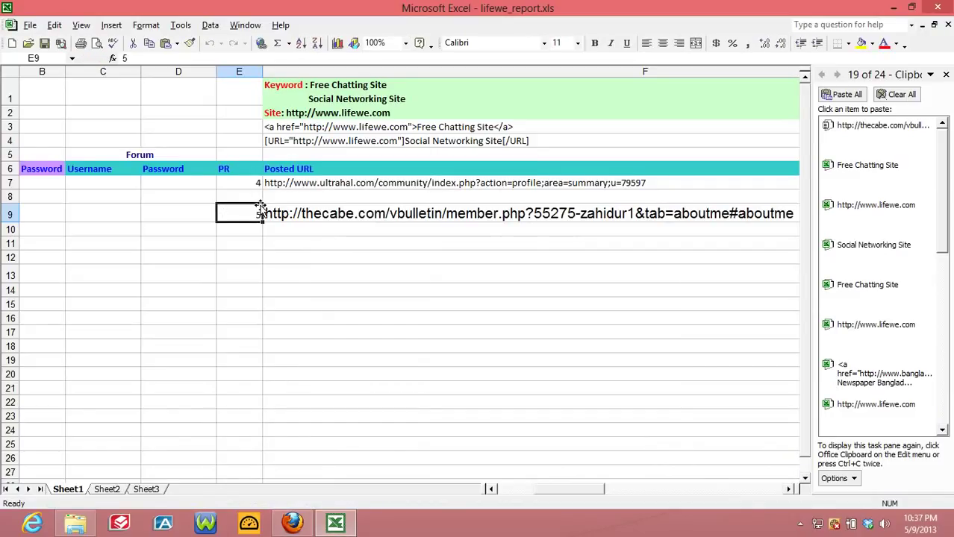
key("alt+Tab")
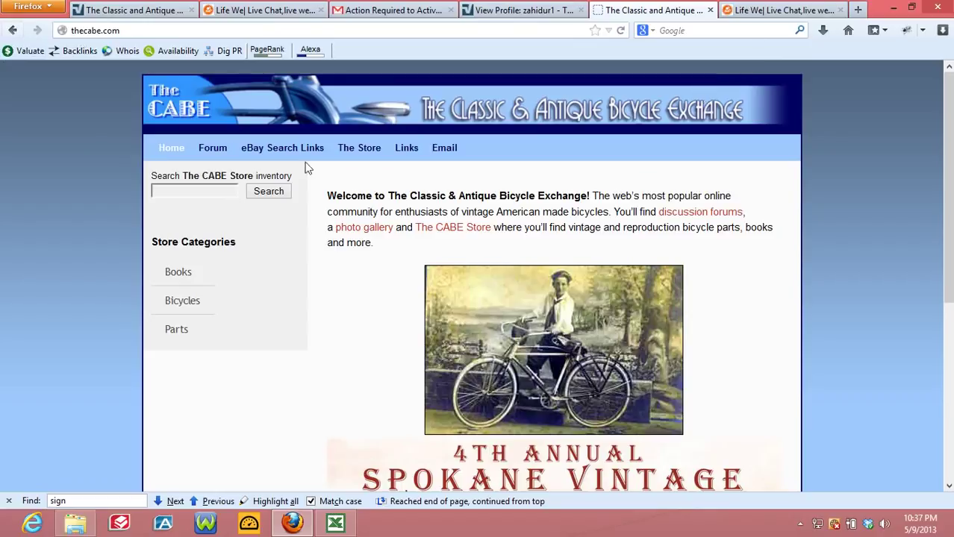
scroll(947, 155, "down", 1)
scroll(947, 155, "up", 1)
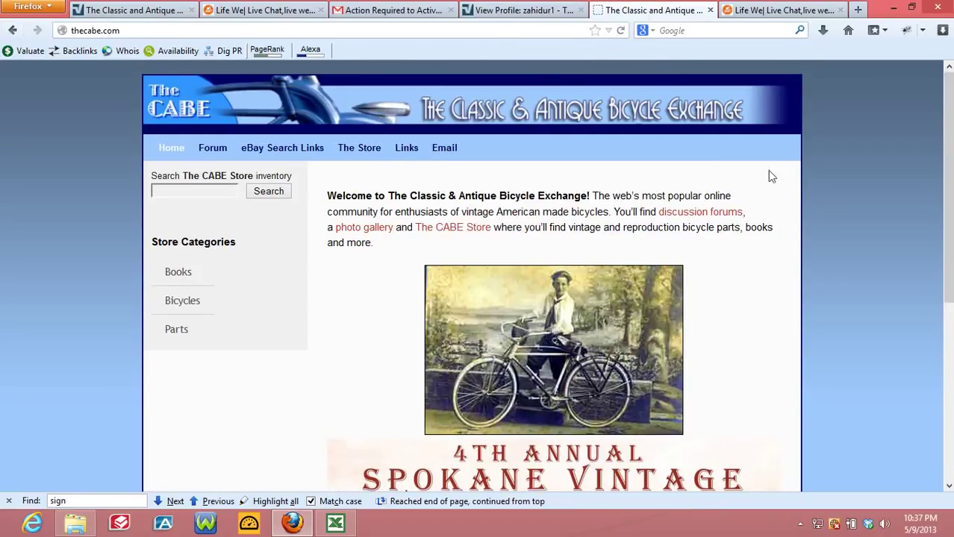
key("alt+Tab")
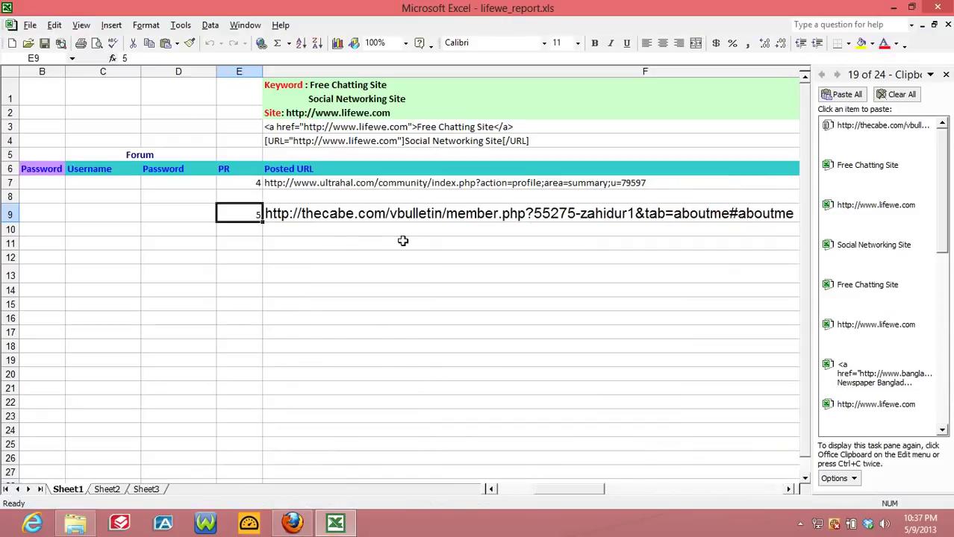
Enter the forum username in cell C9 and the account password in D9.
left_click(403, 243)
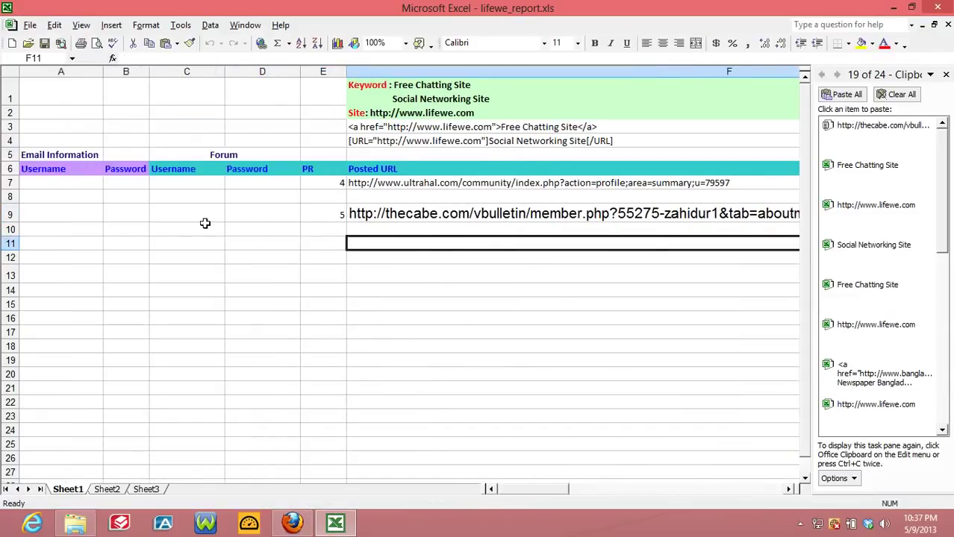
left_click(178, 215)
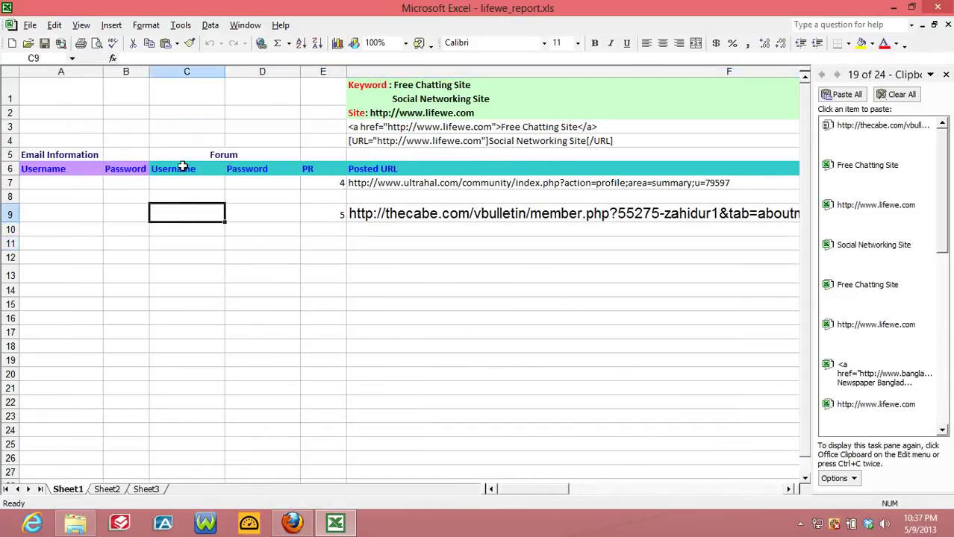
left_click(267, 209)
left_click(196, 212)
type("zah")
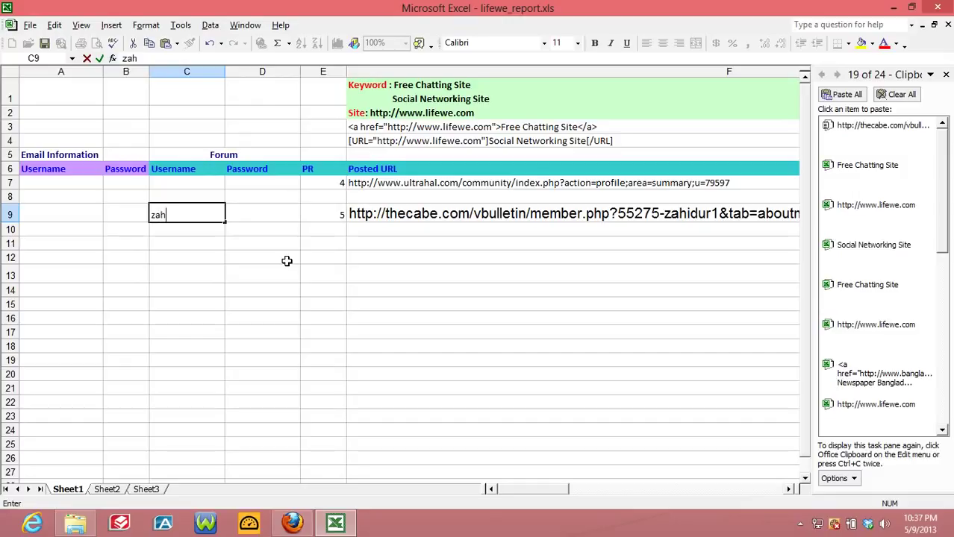
type("idur1")
left_click(273, 214)
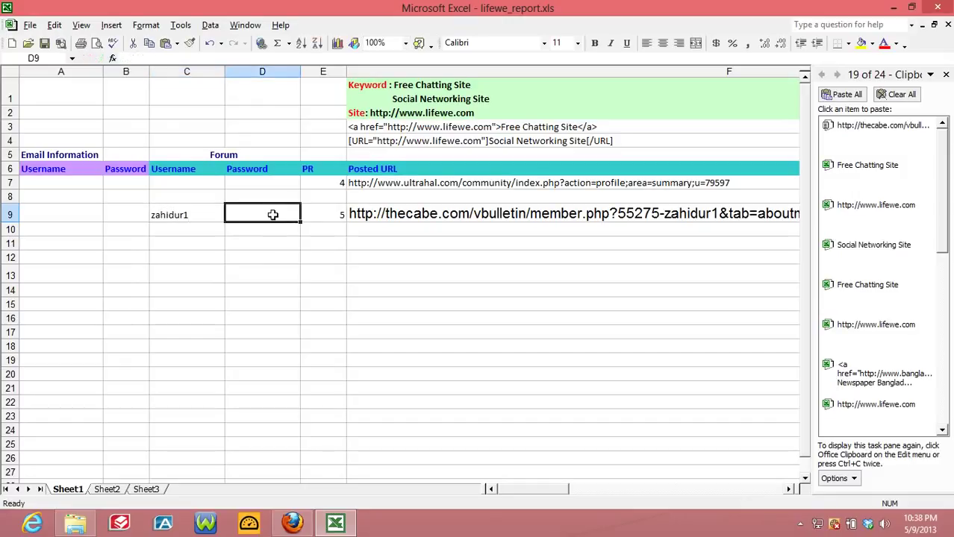
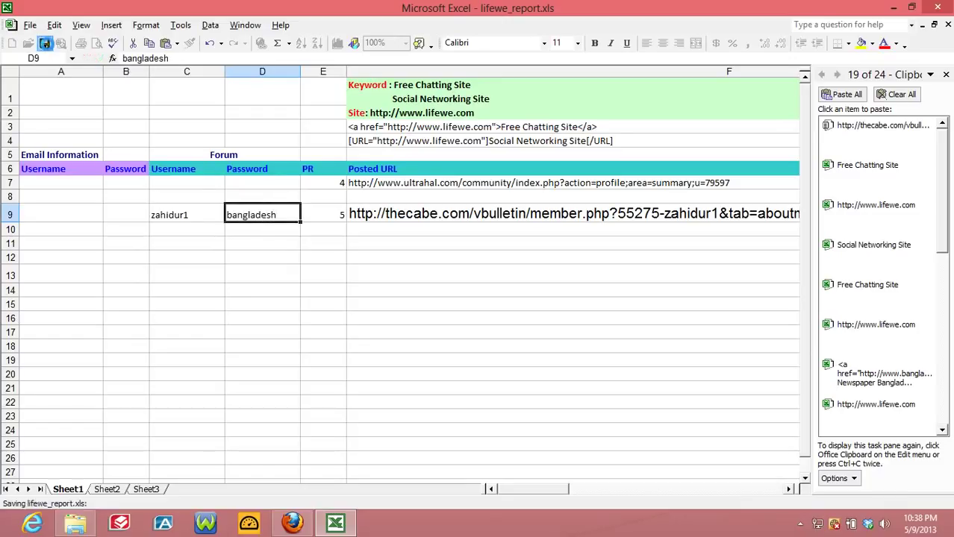
Save the lifewe_report workbook and switch back to thecabe.com in Firefox.
left_click(44, 42)
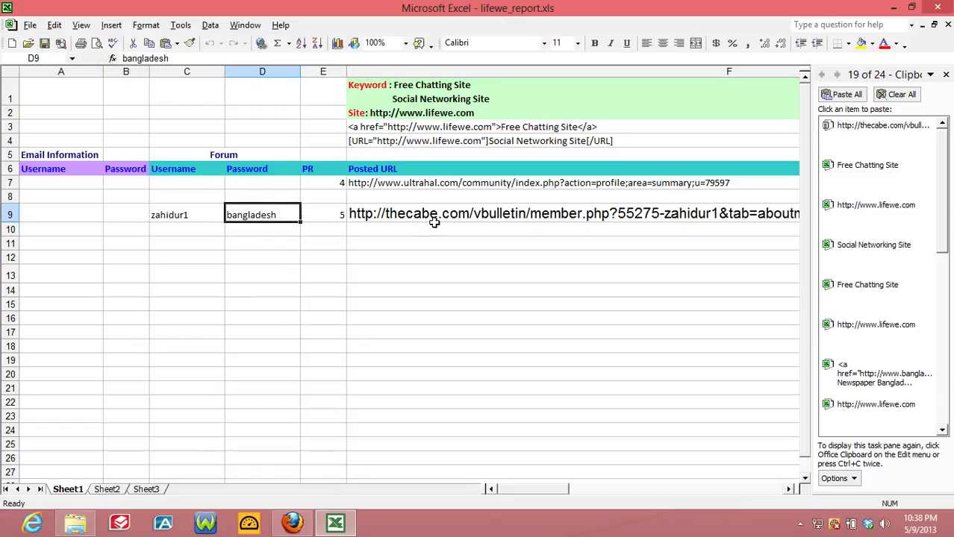
left_click_drag(528, 493, 521, 469)
left_click(292, 524)
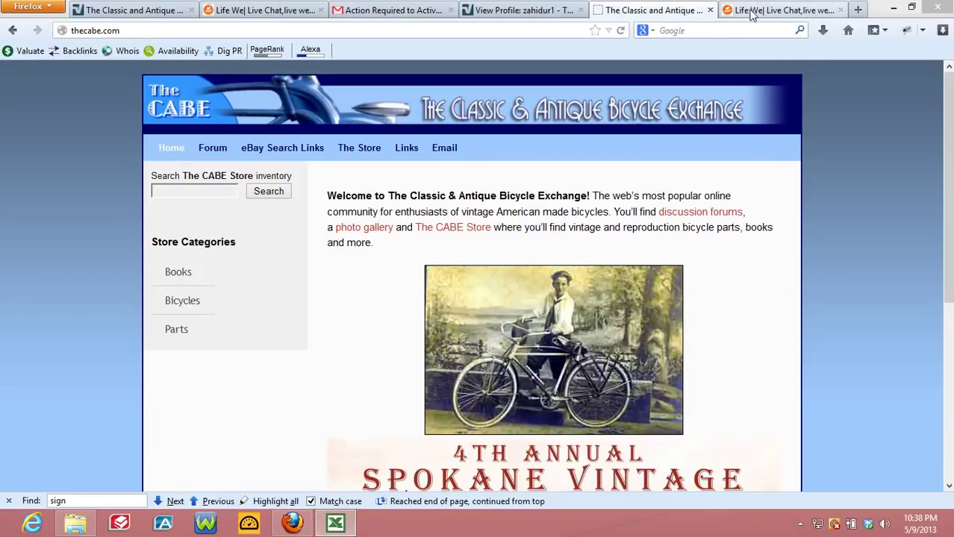
left_click(354, 529)
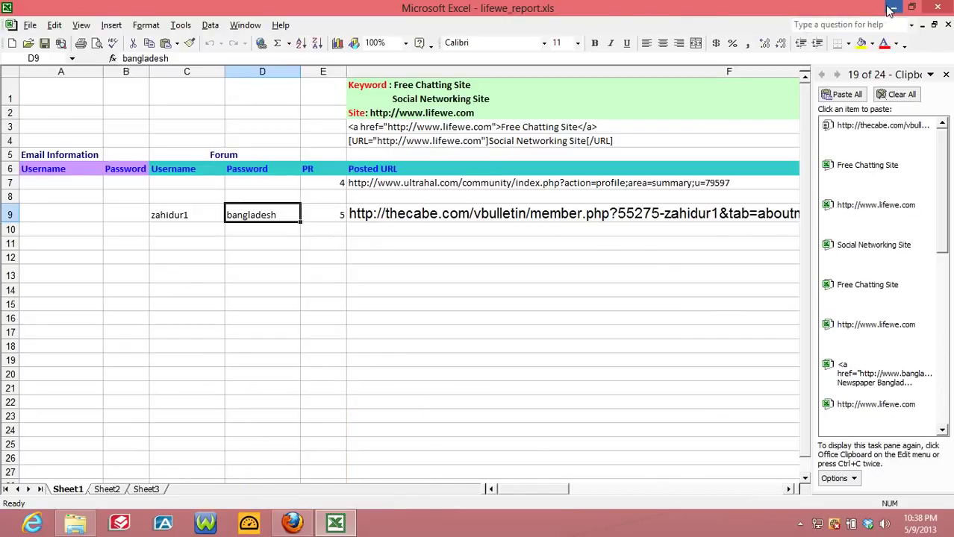
left_click(890, 11)
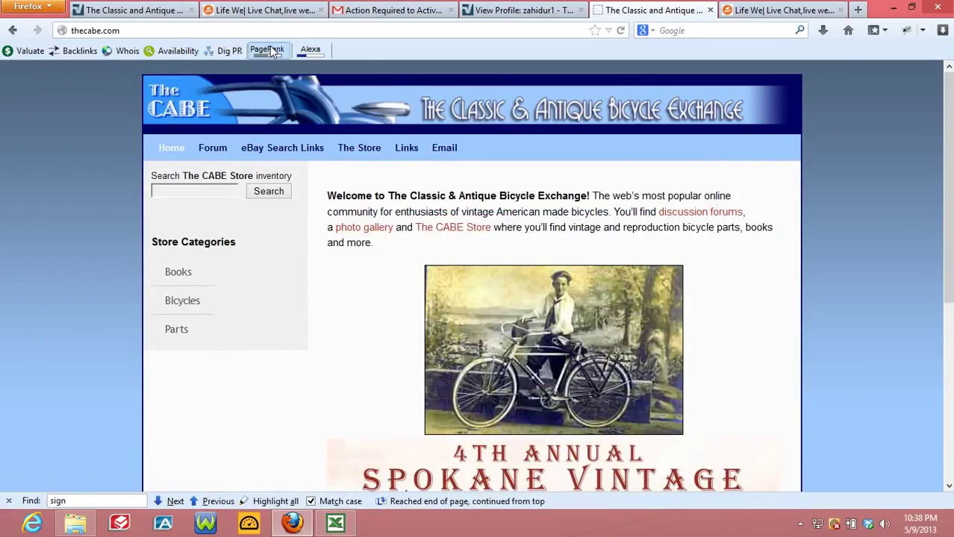